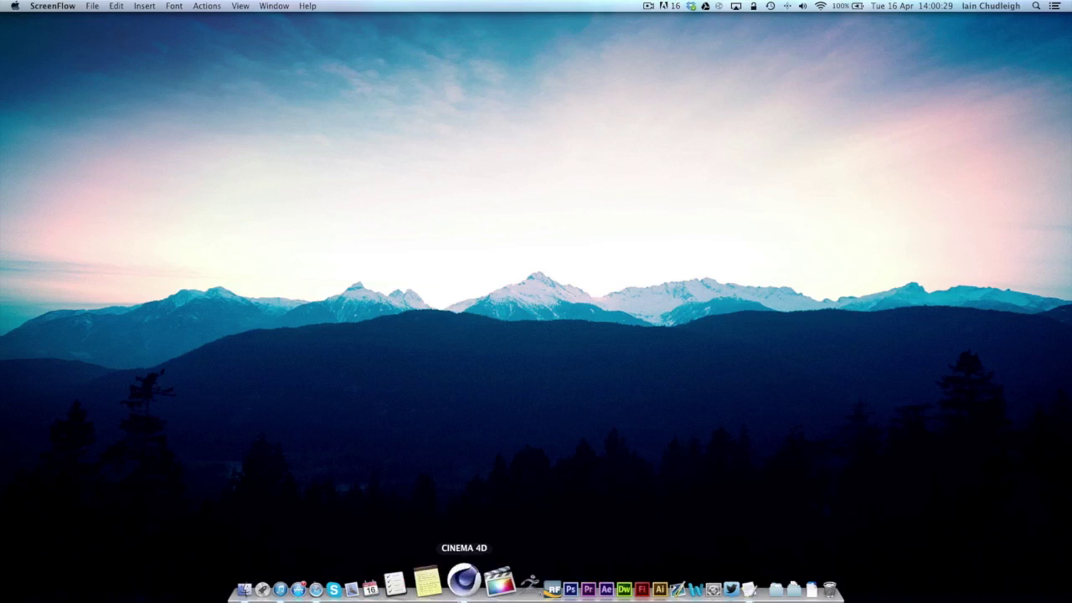
- Switch to CINEMA 4D and examine the Industrial scene's animation, the Change Text & Logo Here user data and its XPresso setup
click(460, 590)
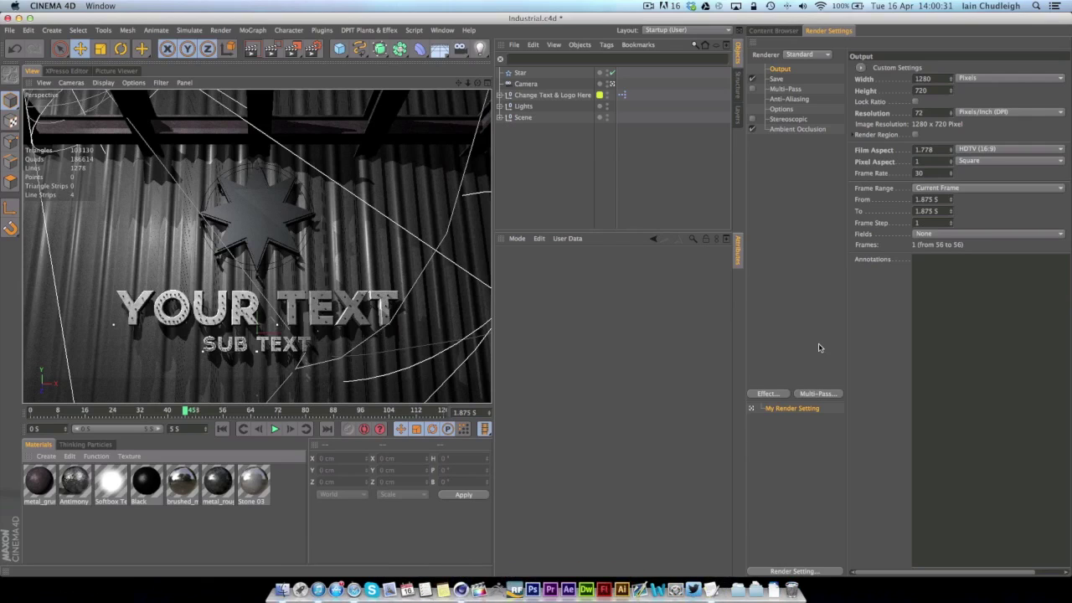
drag(186, 410, 243, 410)
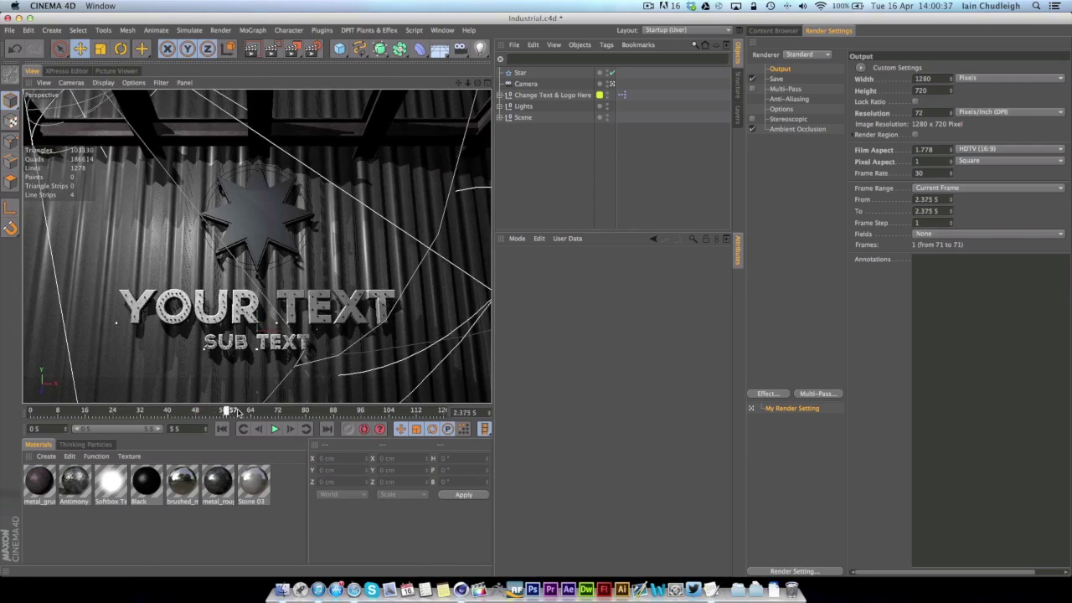
click(618, 96)
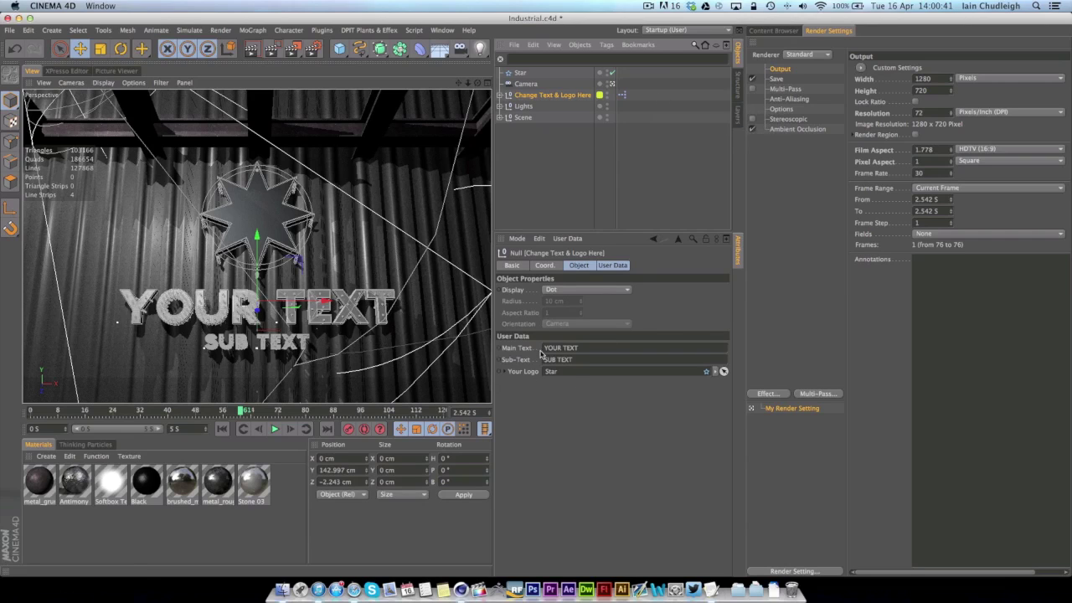
double_click(621, 94)
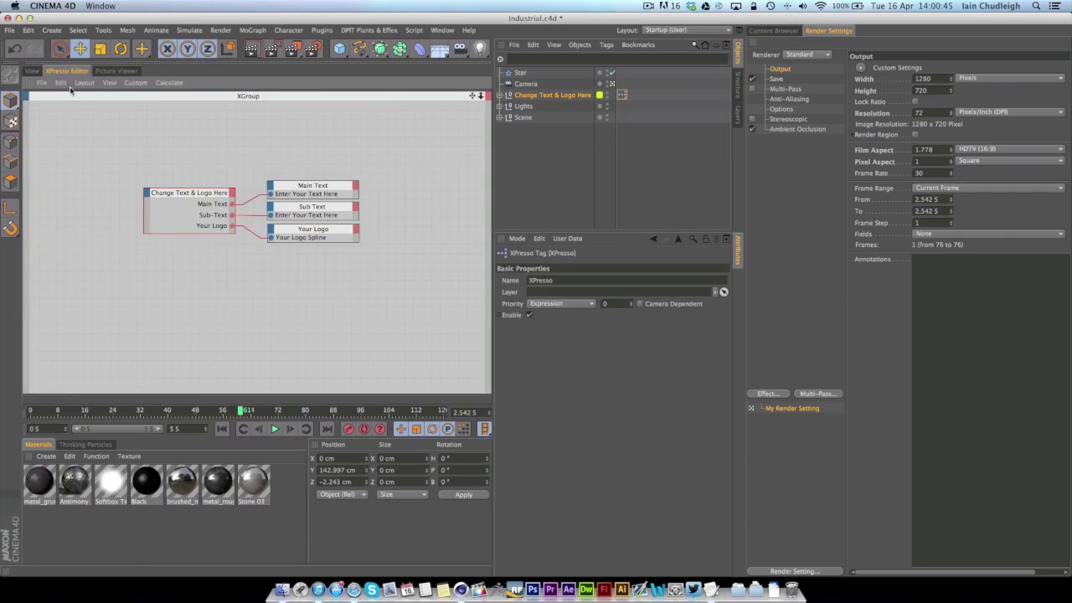
click(34, 70)
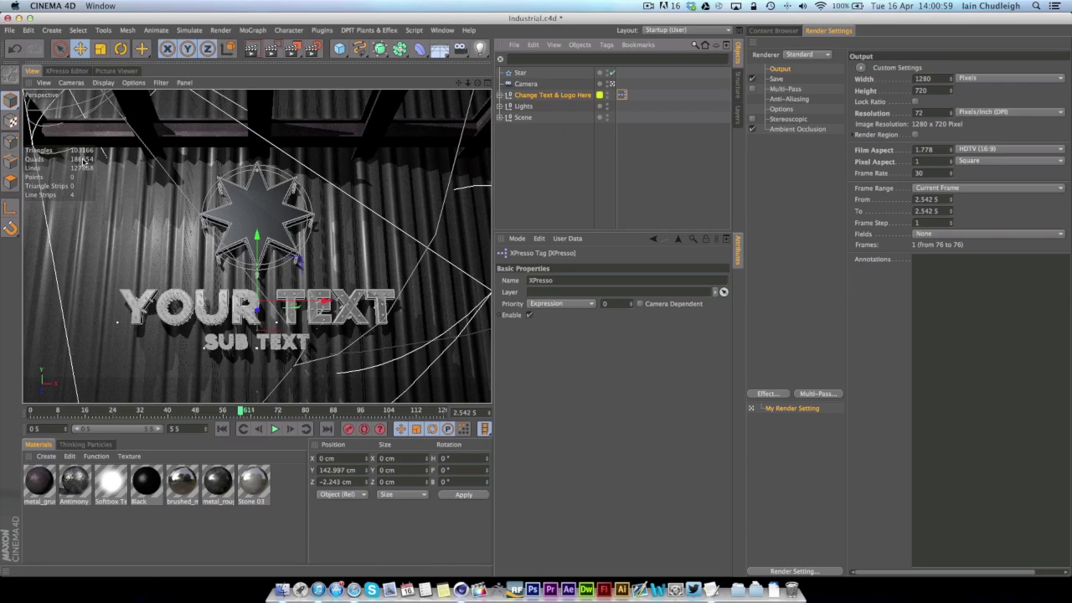
- Set the Perspective viewport's tinted border opacity to 100%
click(133, 83)
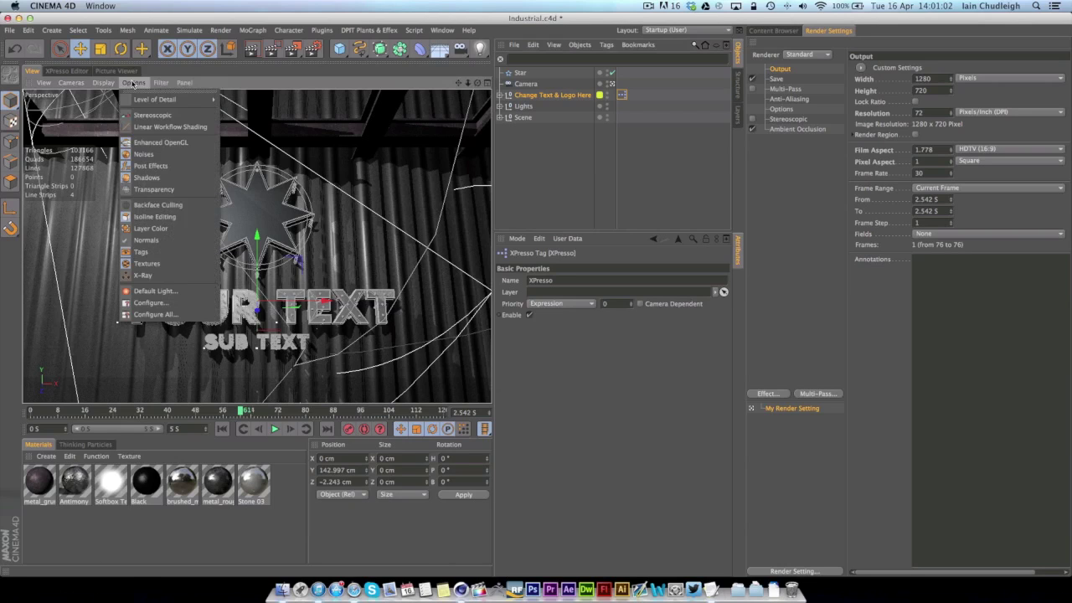
click(150, 302)
click(519, 266)
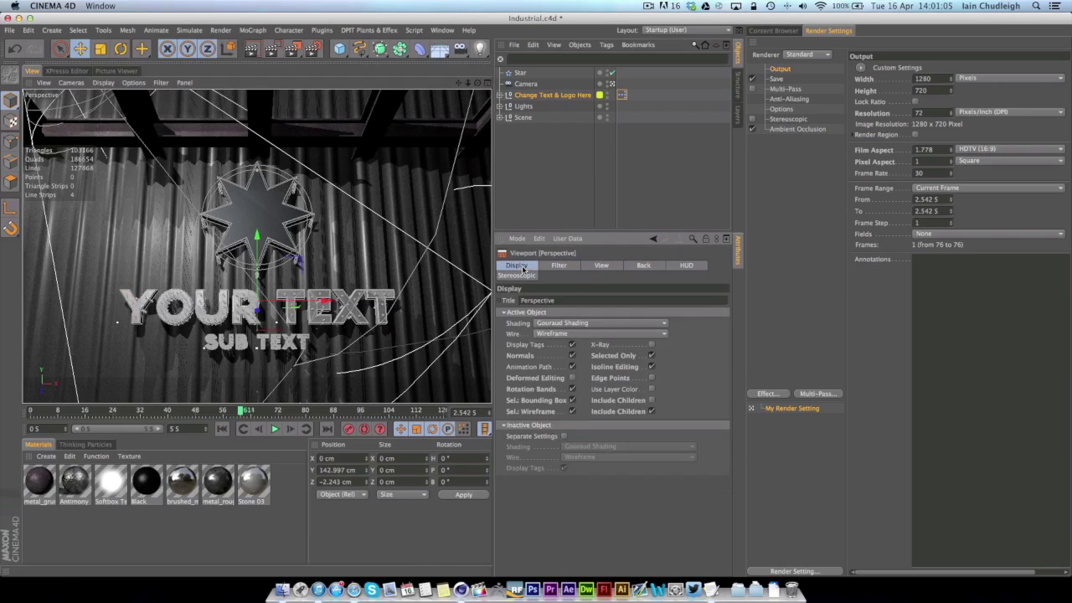
click(610, 266)
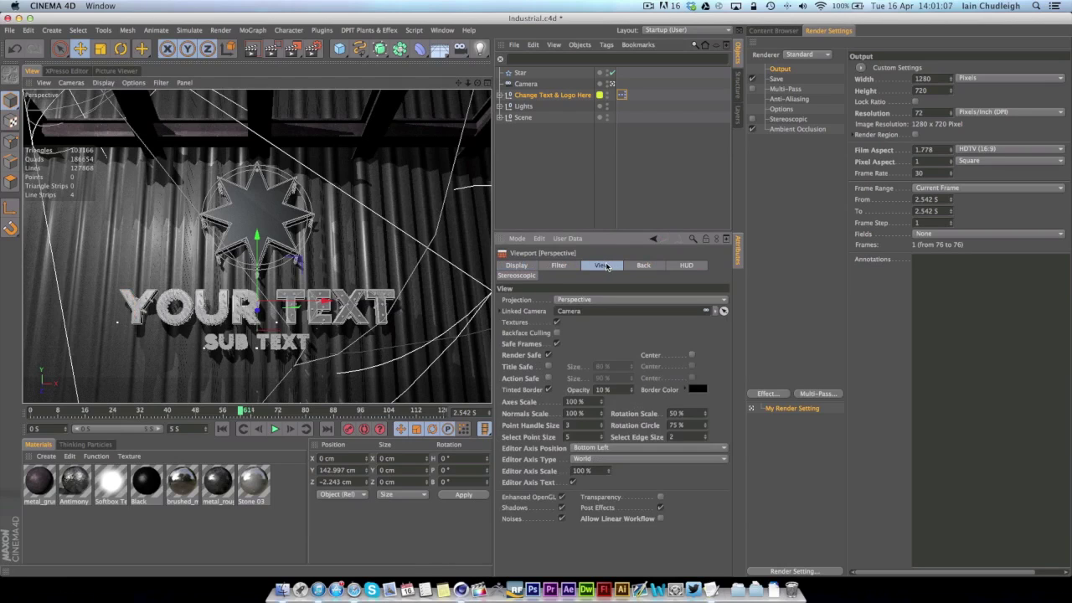
click(601, 391)
text(100)
key(Return)
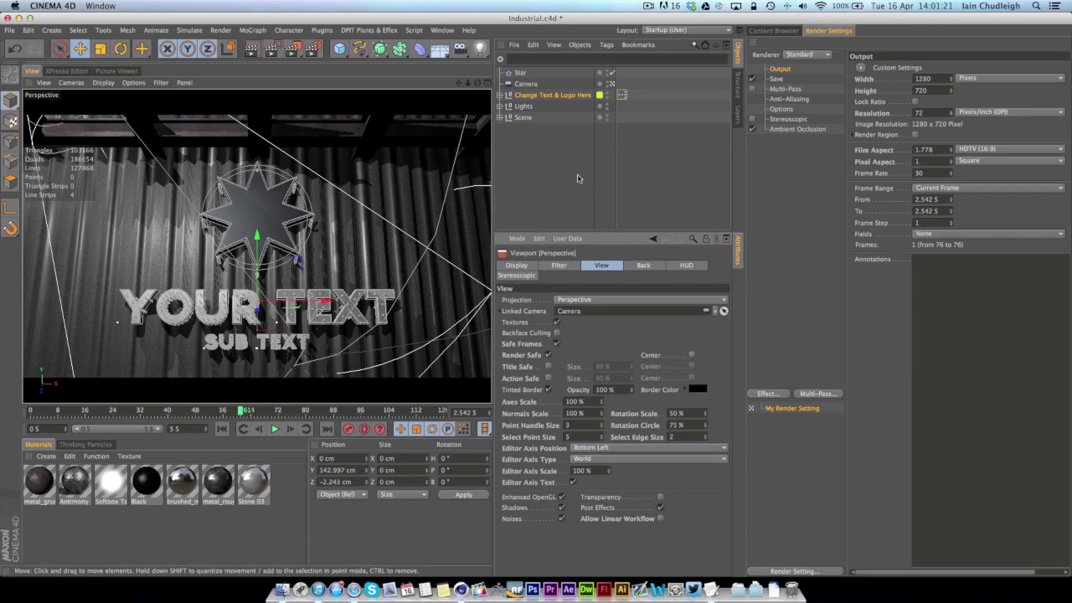
- Scrub the timeline from near the start to frame 82 to preview the animation, and clear the object selection
click(37, 413)
drag(59, 414, 318, 417)
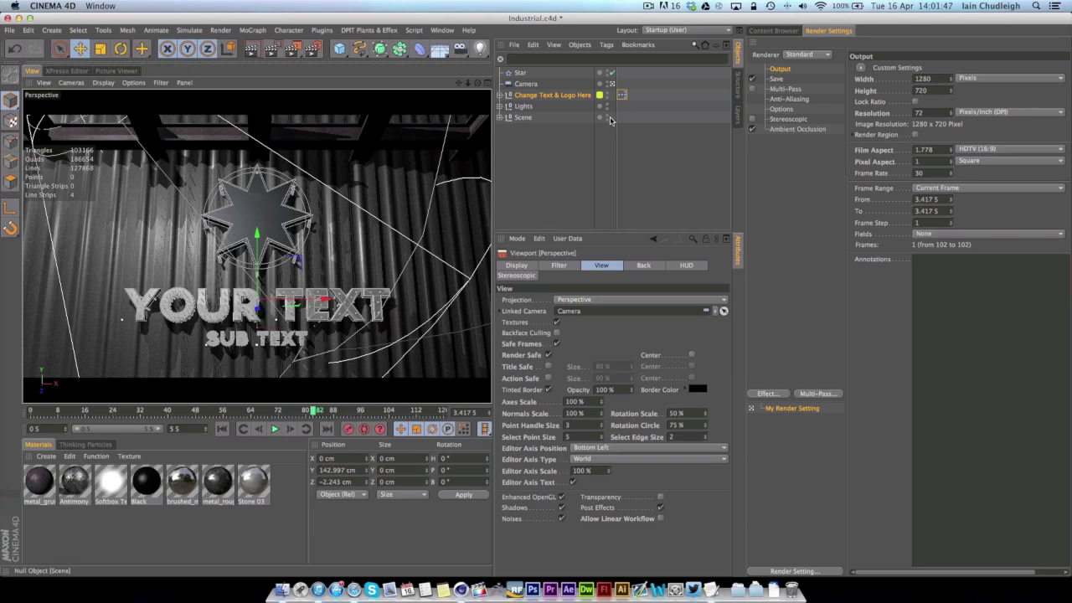
click(563, 144)
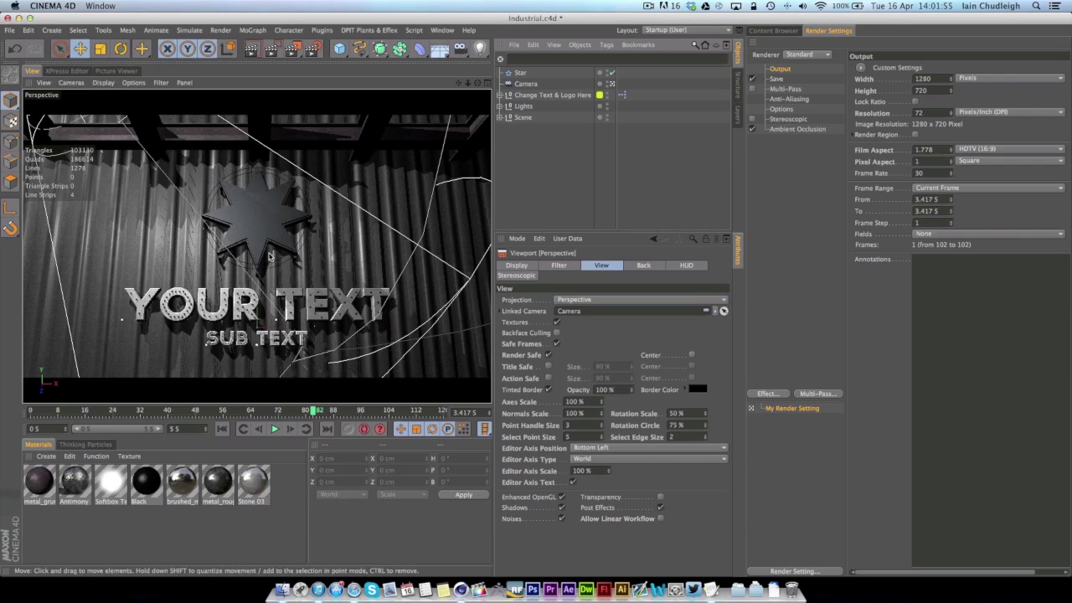
- Expand the Scene and Change Text & Logo Here groups and inspect their objects, including the MoText under Connect
click(500, 117)
click(506, 140)
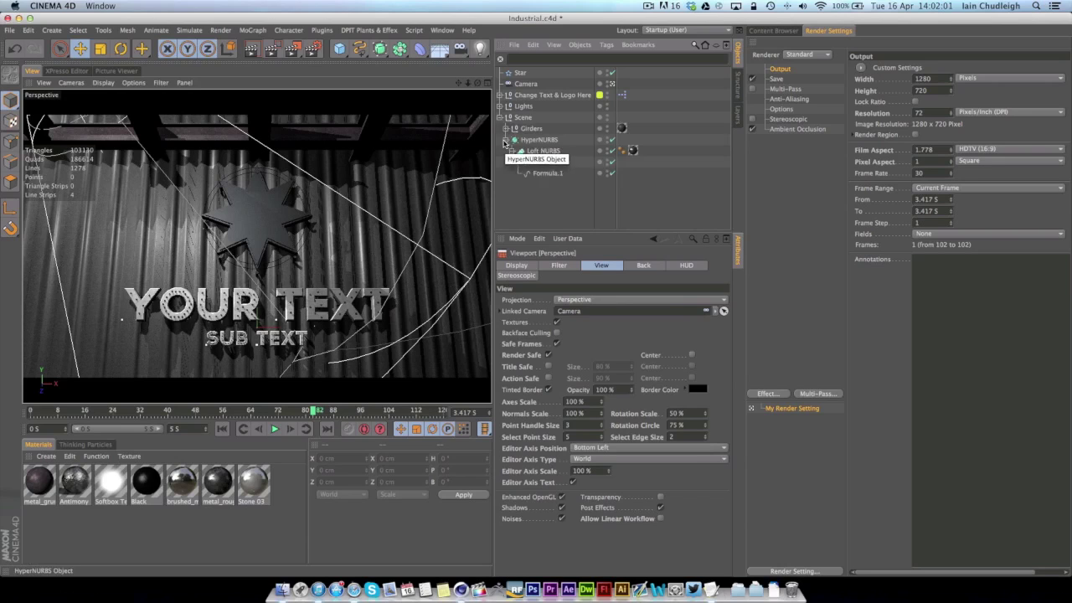
click(506, 129)
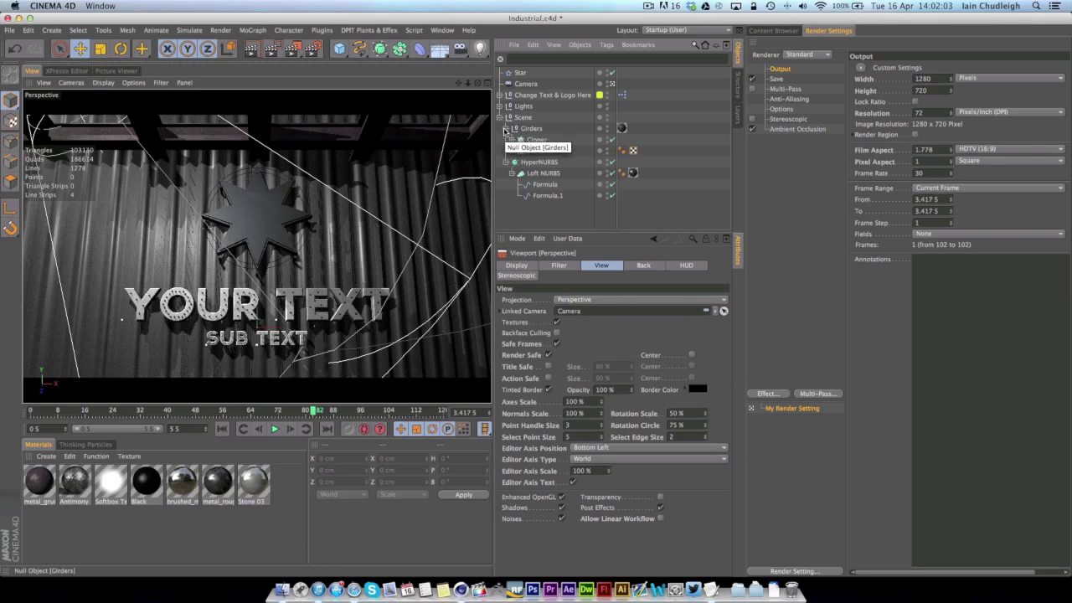
click(500, 96)
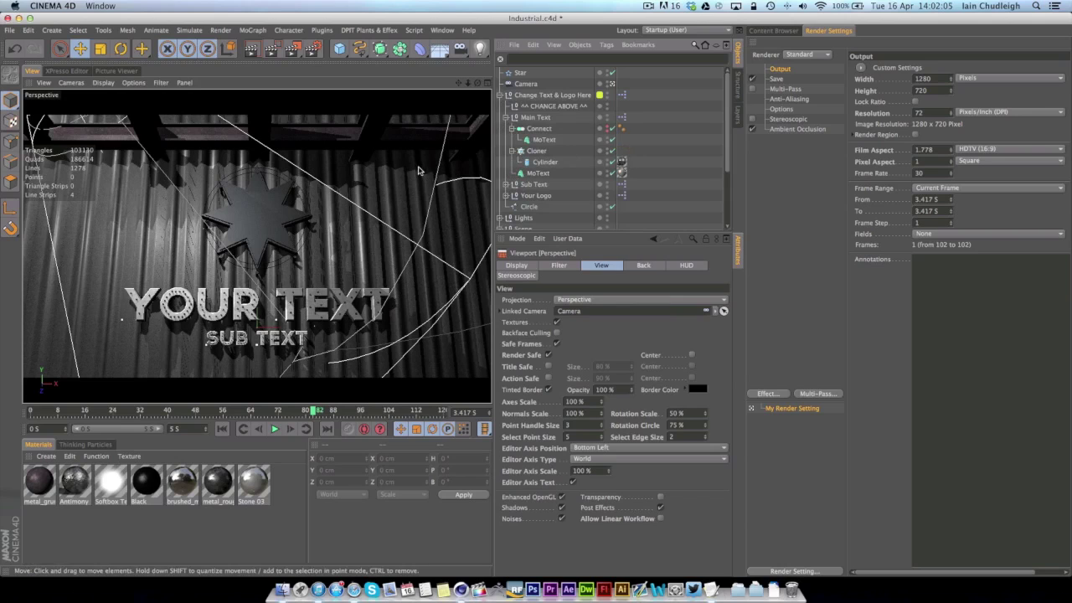
click(547, 140)
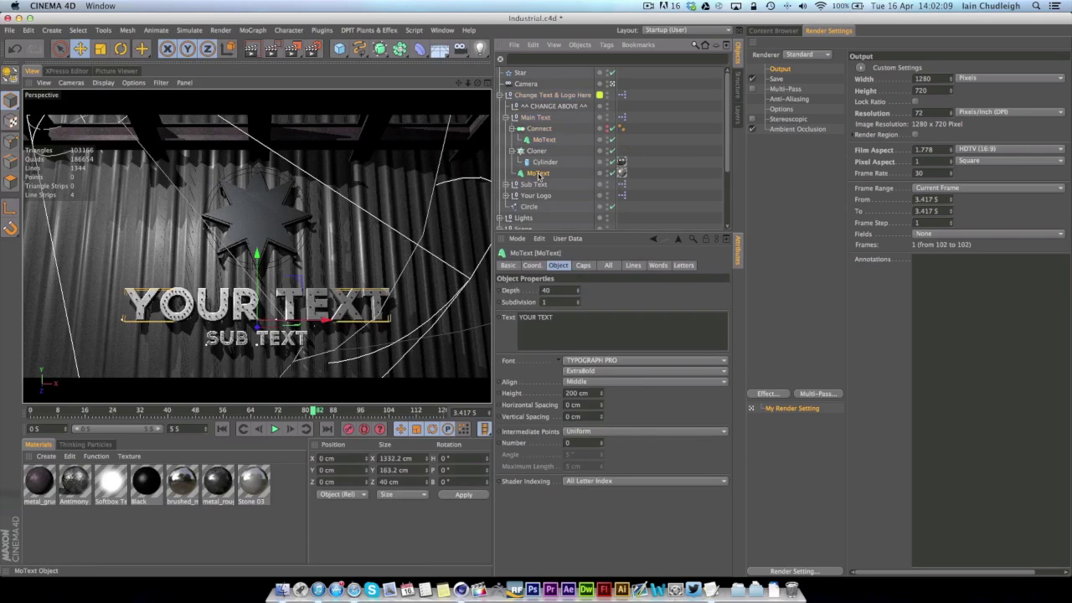
- Add a Compositing tag to the textured MoText in the Main Text group and enable object buffer 1 on it
click(538, 173)
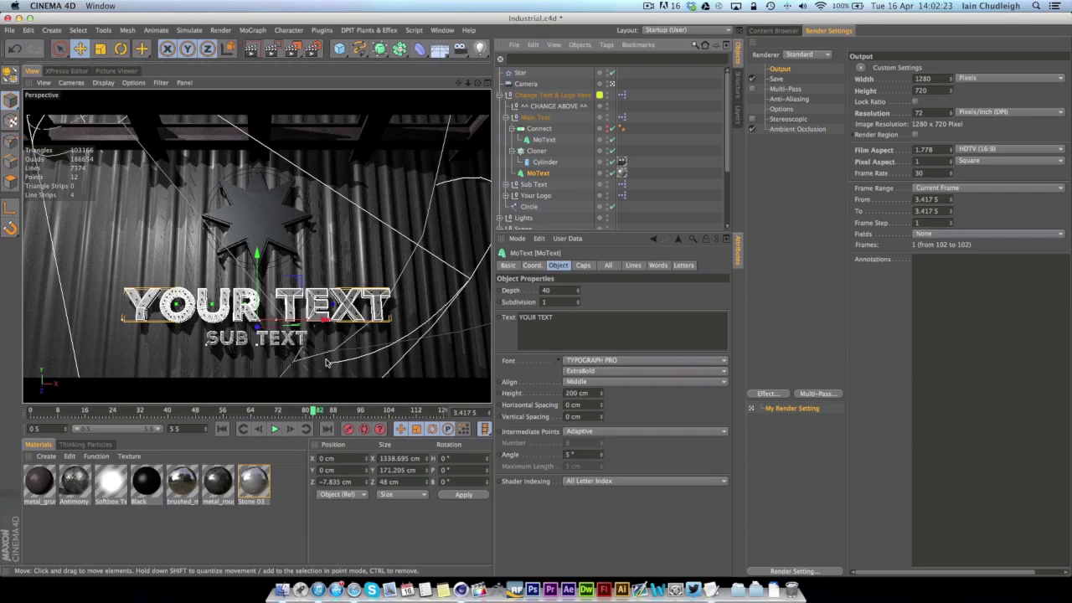
right_click(535, 184)
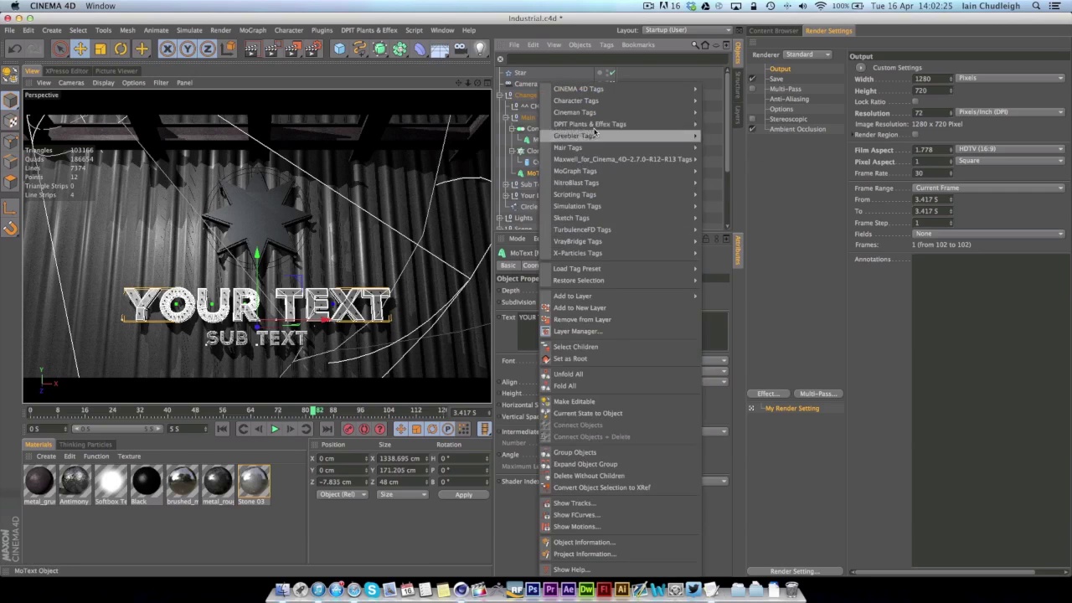
mouse_move(592, 95)
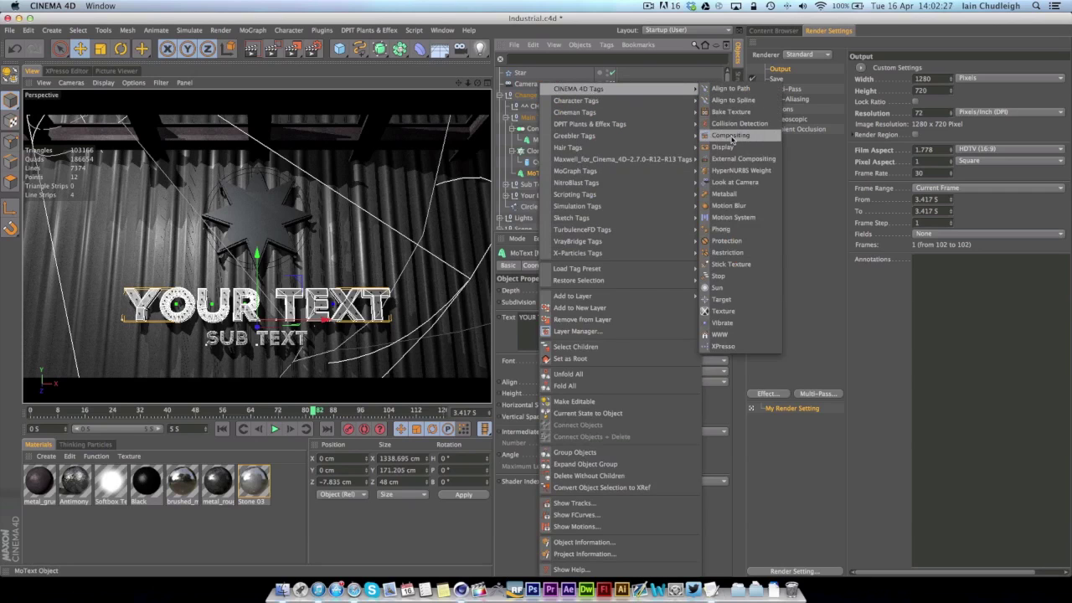
click(732, 137)
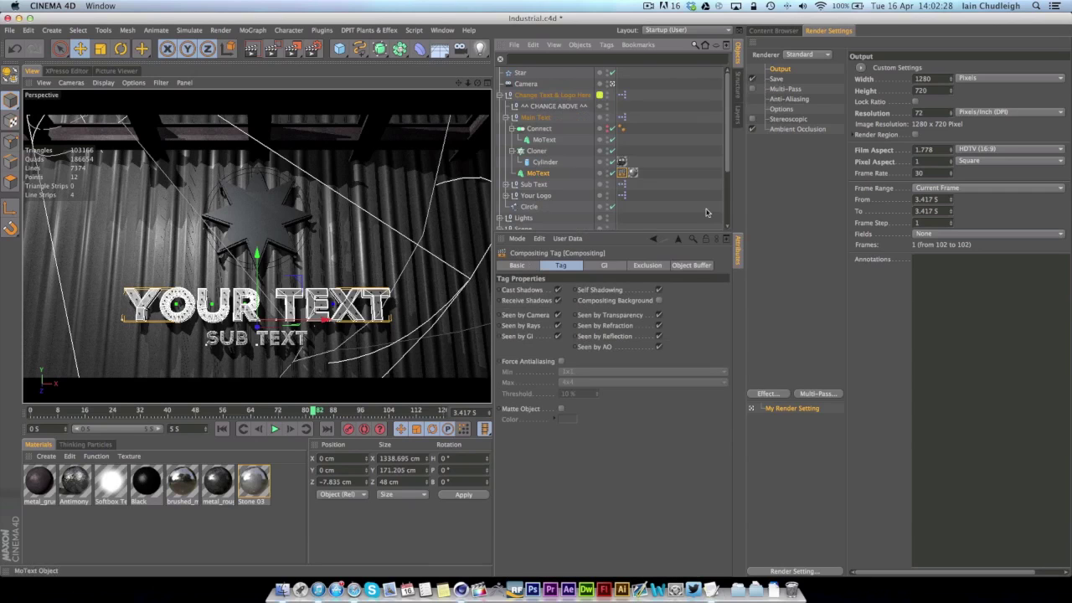
click(681, 266)
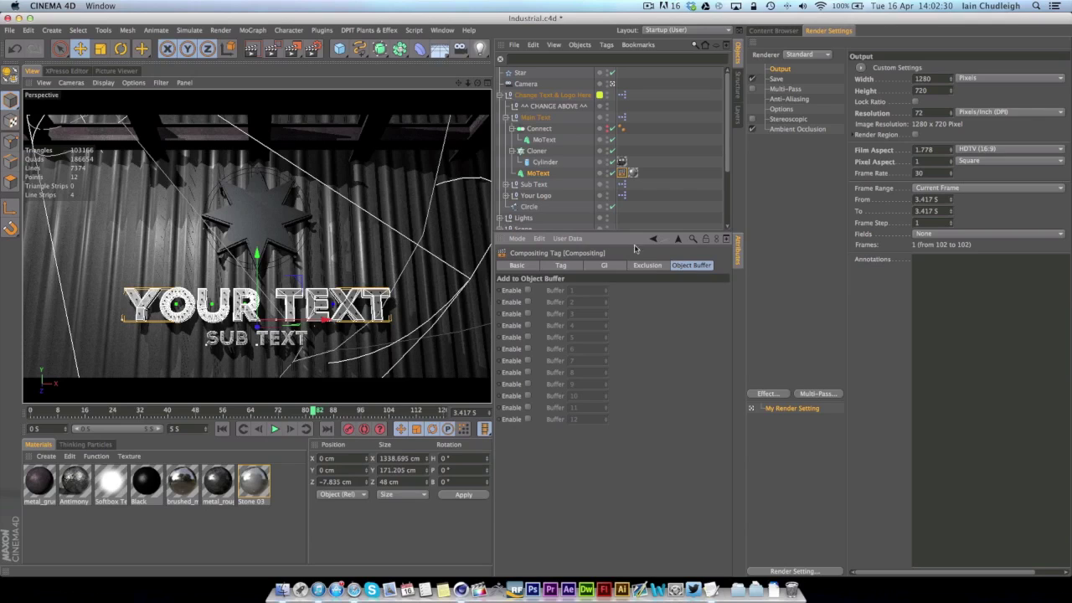
click(527, 290)
- Enable Multi-Pass rendering and add an Object Buffer pass with group ID 1, named Main Text
click(785, 90)
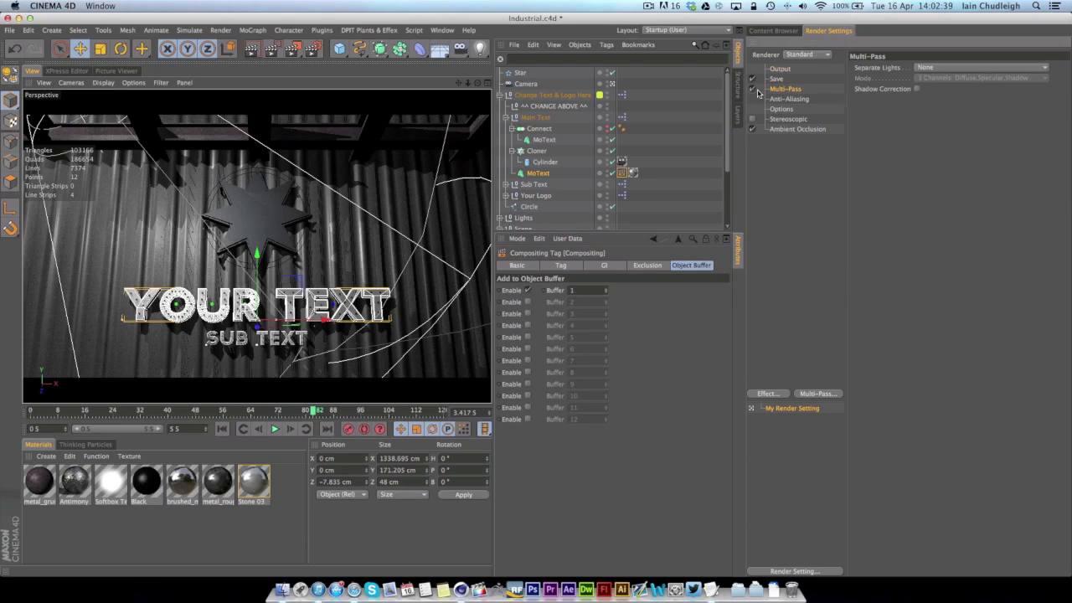
right_click(777, 89)
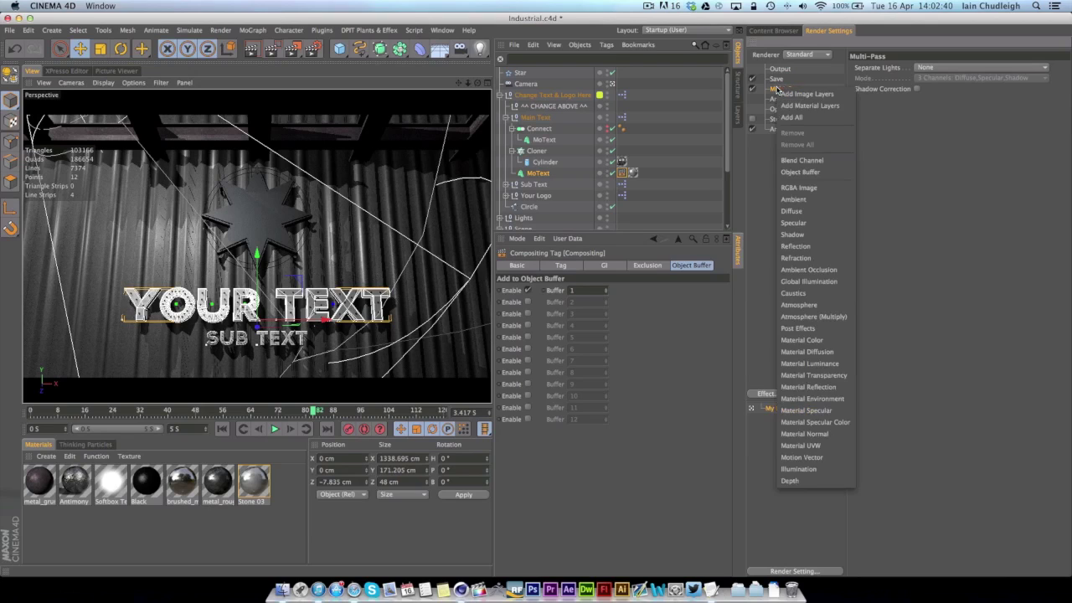
click(800, 172)
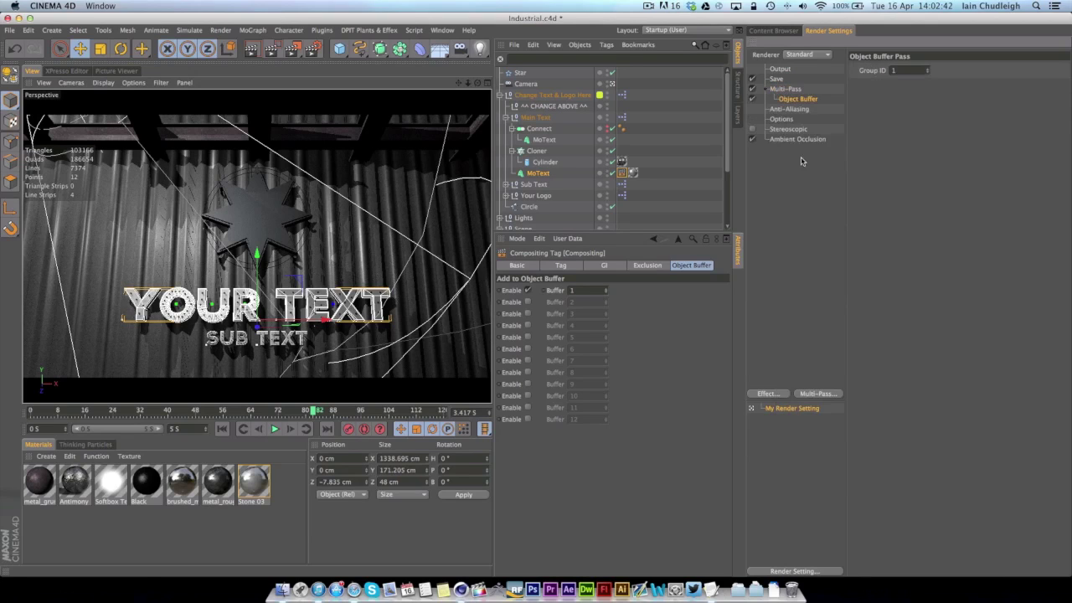
click(901, 72)
double_click(799, 99)
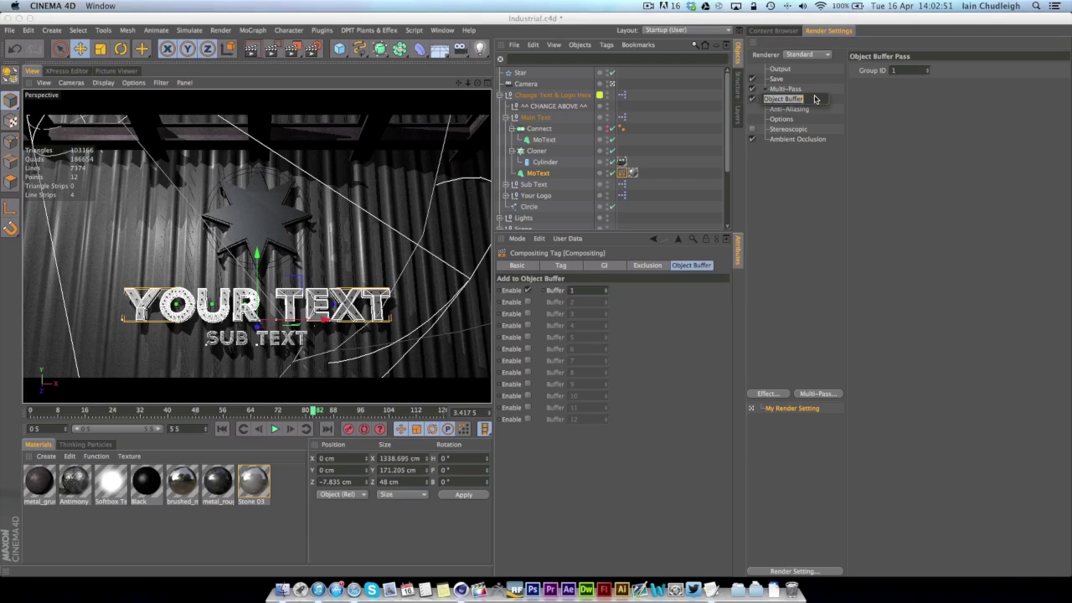
text(Main Text)
key(Return)
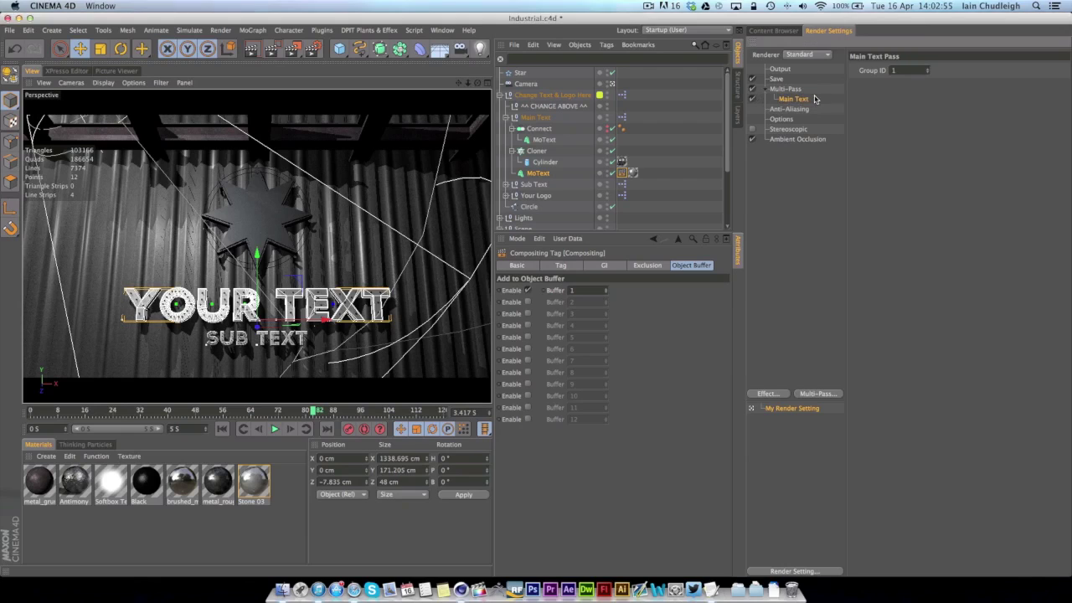
- Add a Compositing tag to the Extrude NURBS in the Your Logo group and enable object buffer 2 on it
click(514, 196)
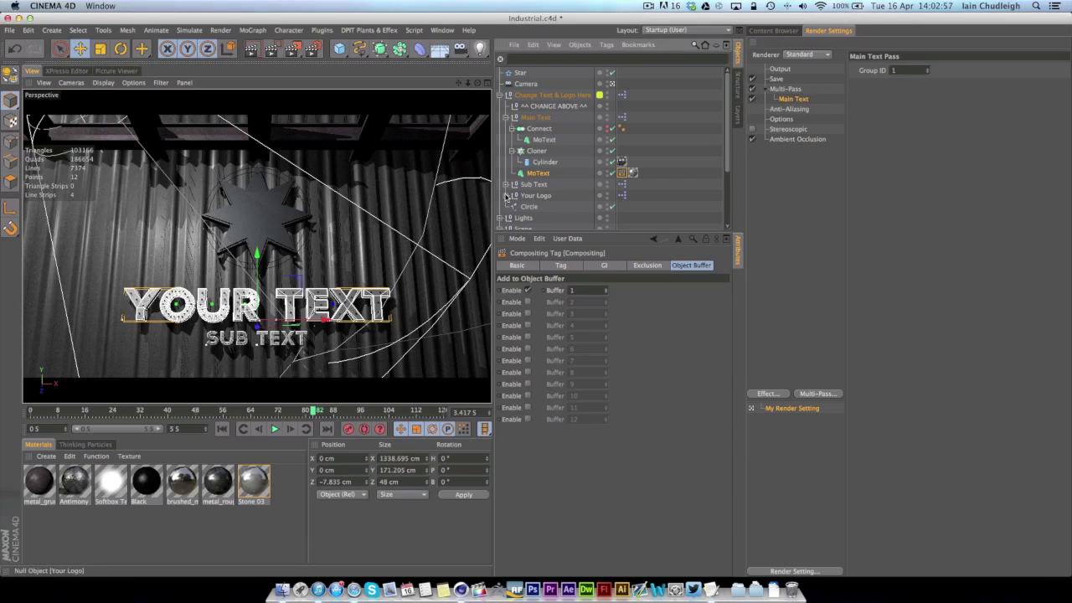
scroll(604, 142, down, 3)
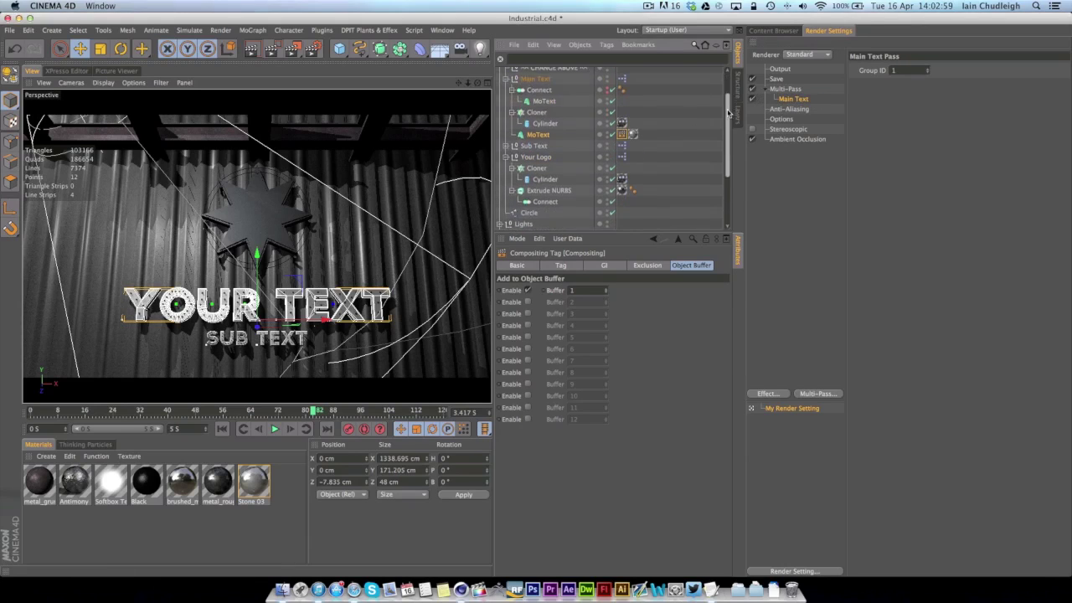
click(527, 178)
right_click(547, 177)
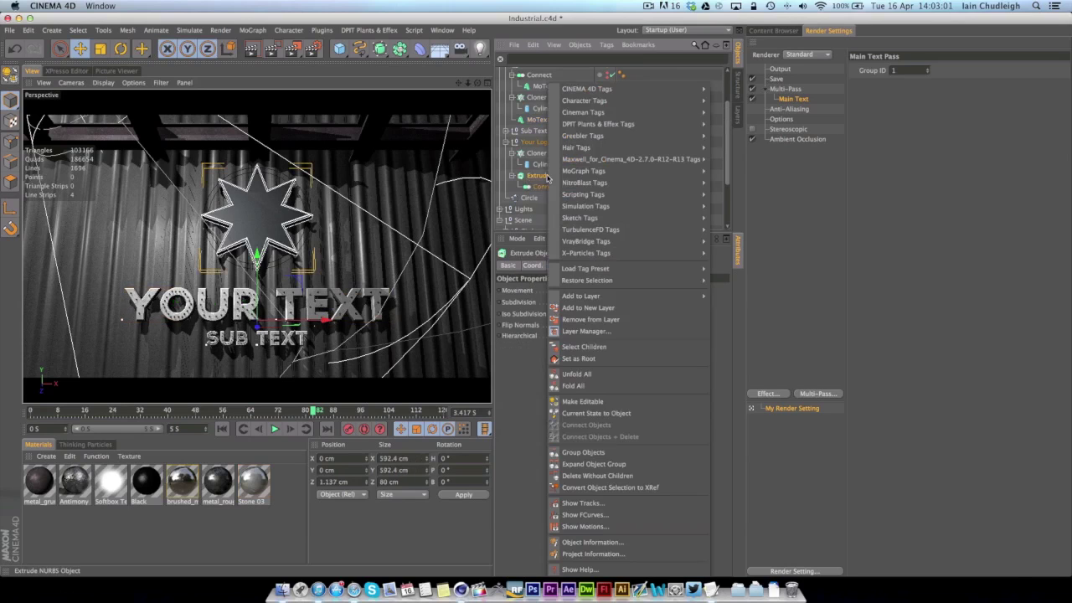
mouse_move(597, 98)
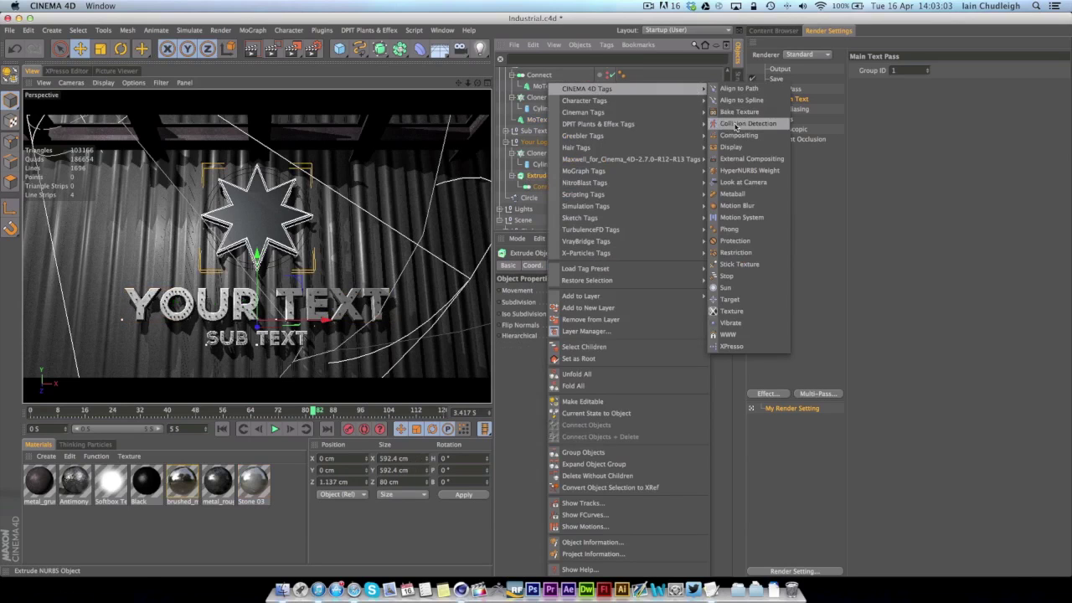
click(739, 135)
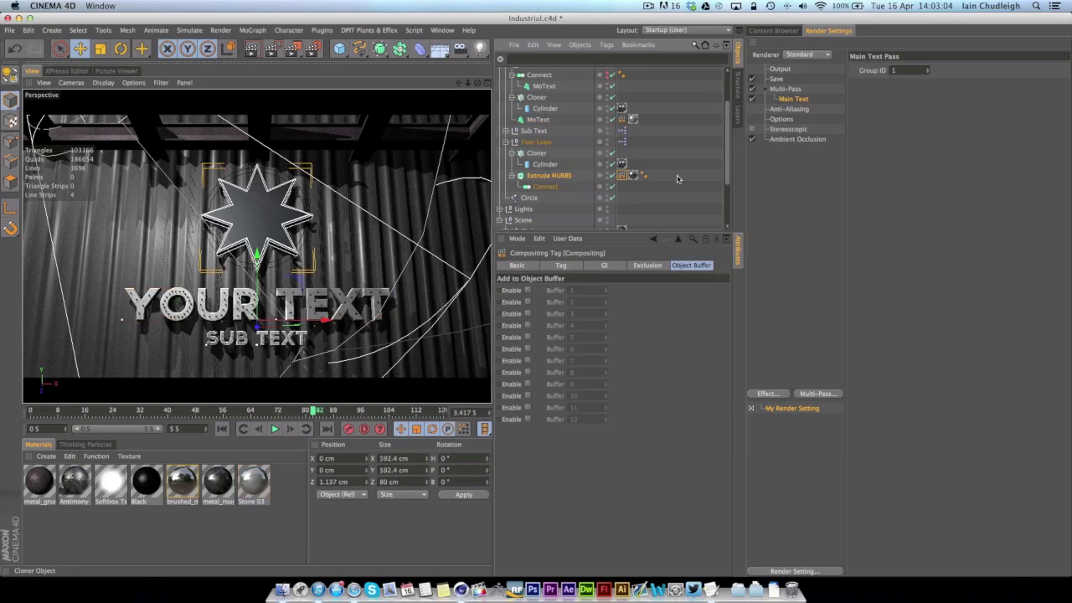
click(528, 302)
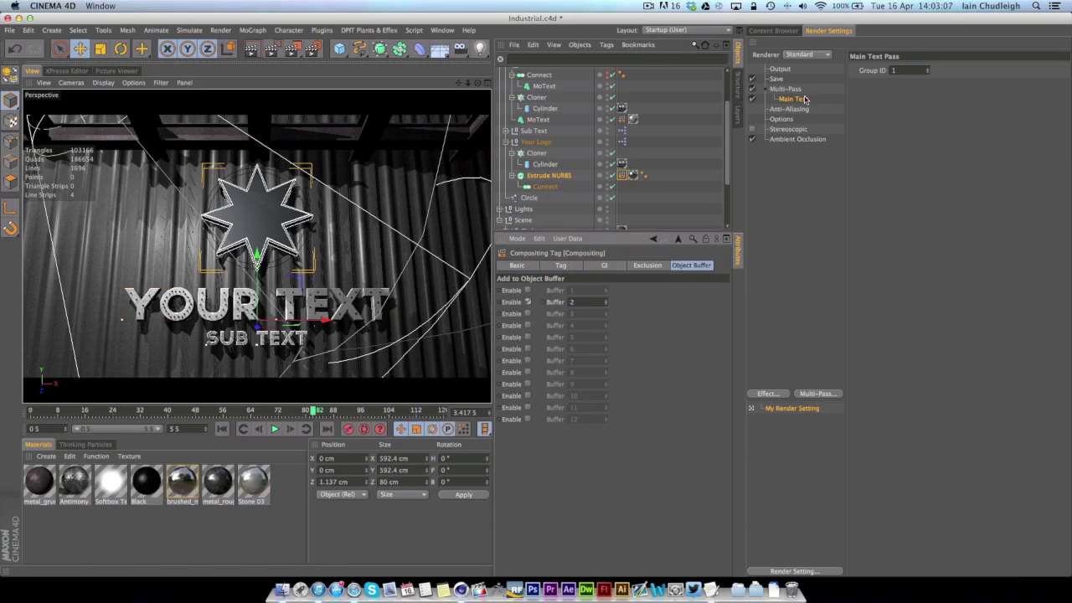
- Add a second Object Buffer pass to Multi-Pass with group ID 2 and name it Logo
right_click(773, 88)
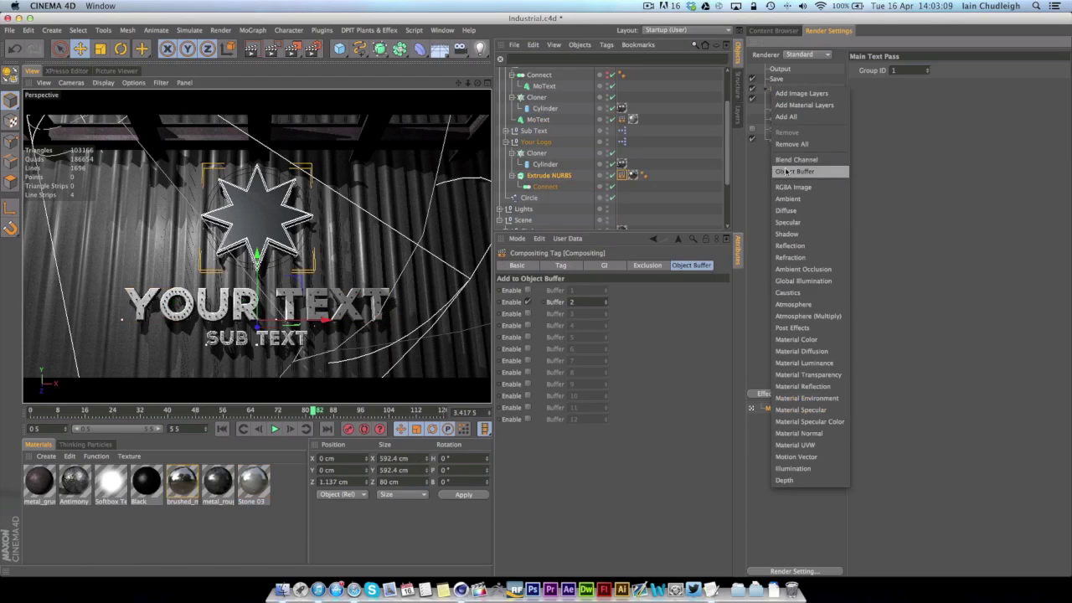
click(787, 169)
double_click(905, 72)
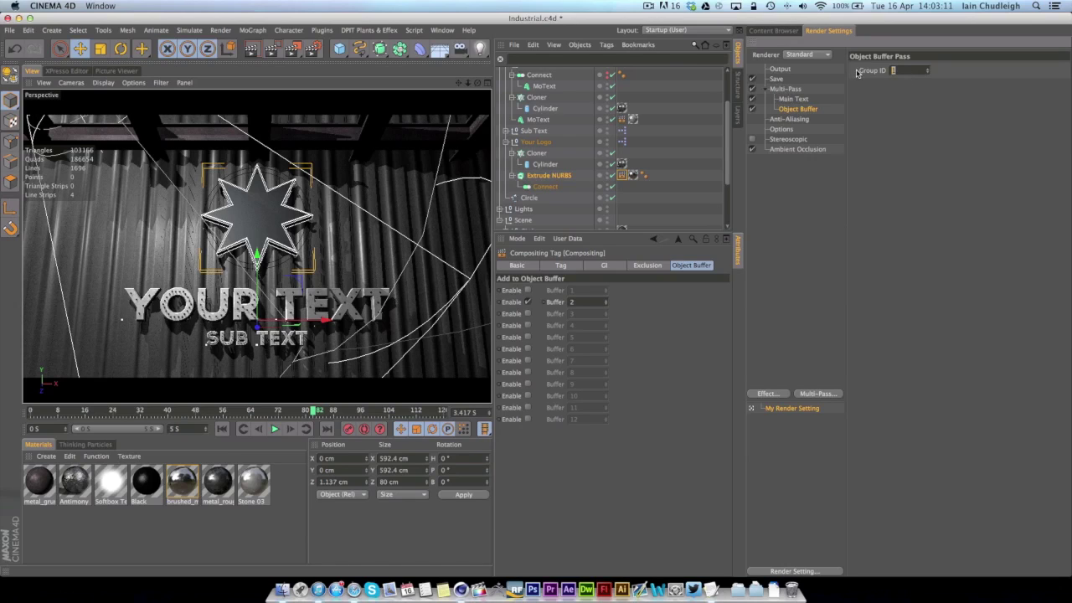
text(2)
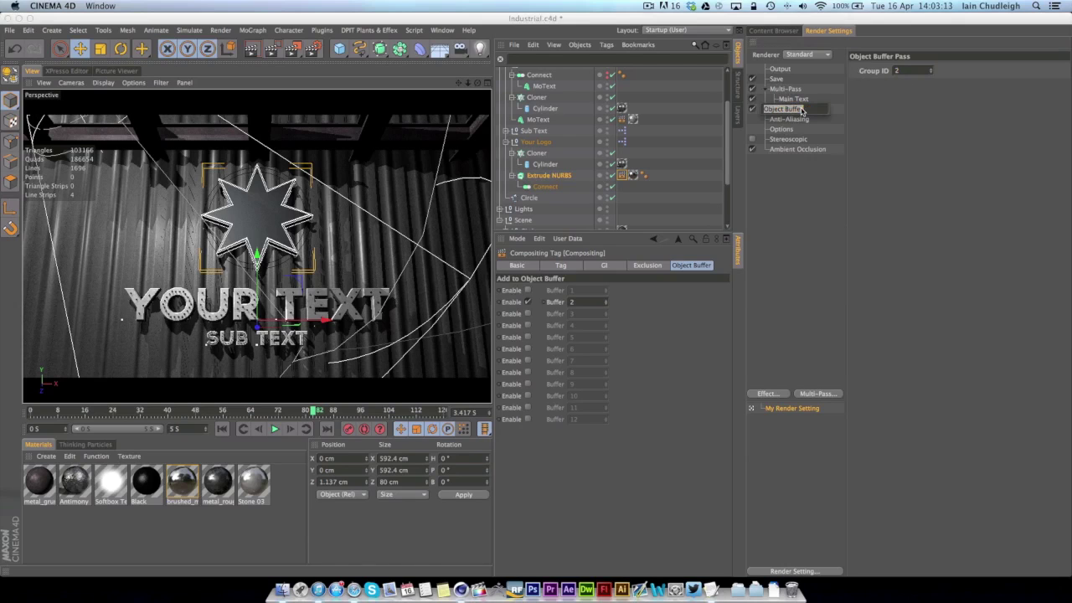
text(Logo)
key(Return)
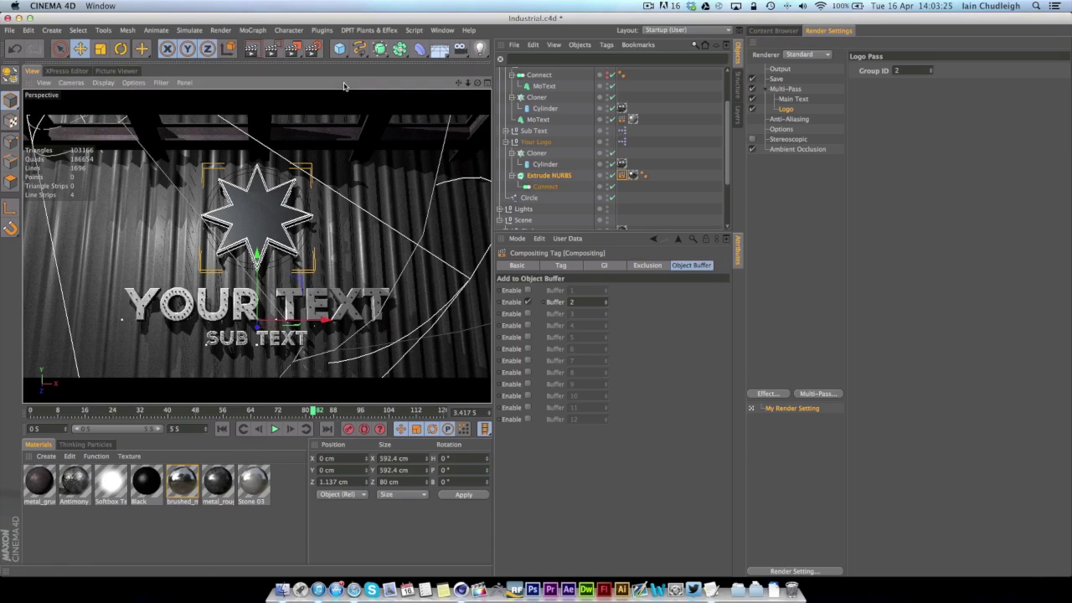
- Start a new test project and add a cube and a sphere, moving the sphere about 282 cm along X
key(super+n)
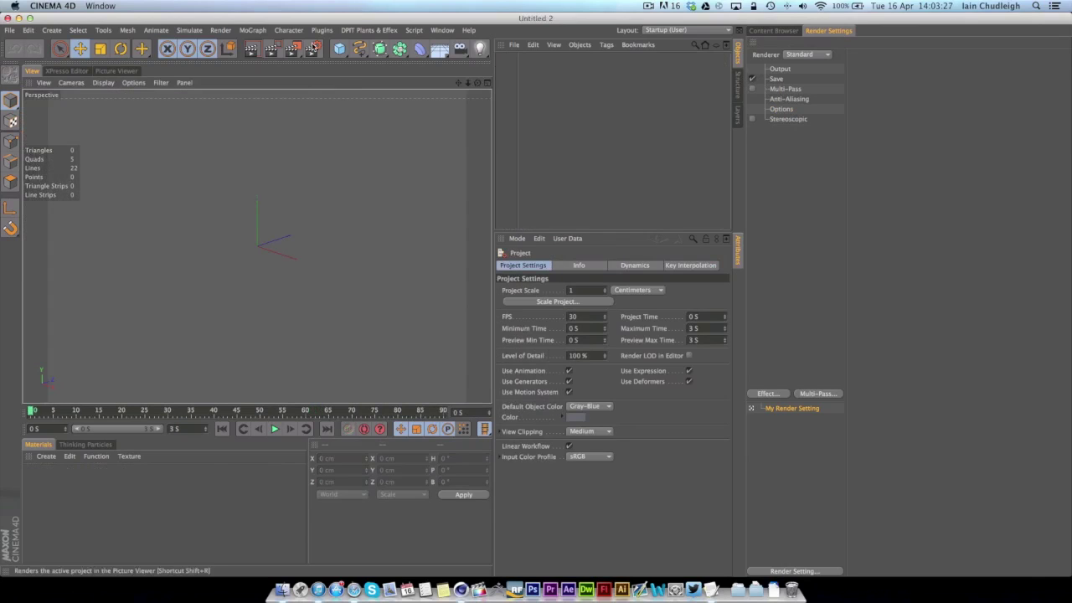
click(339, 48)
click(422, 60)
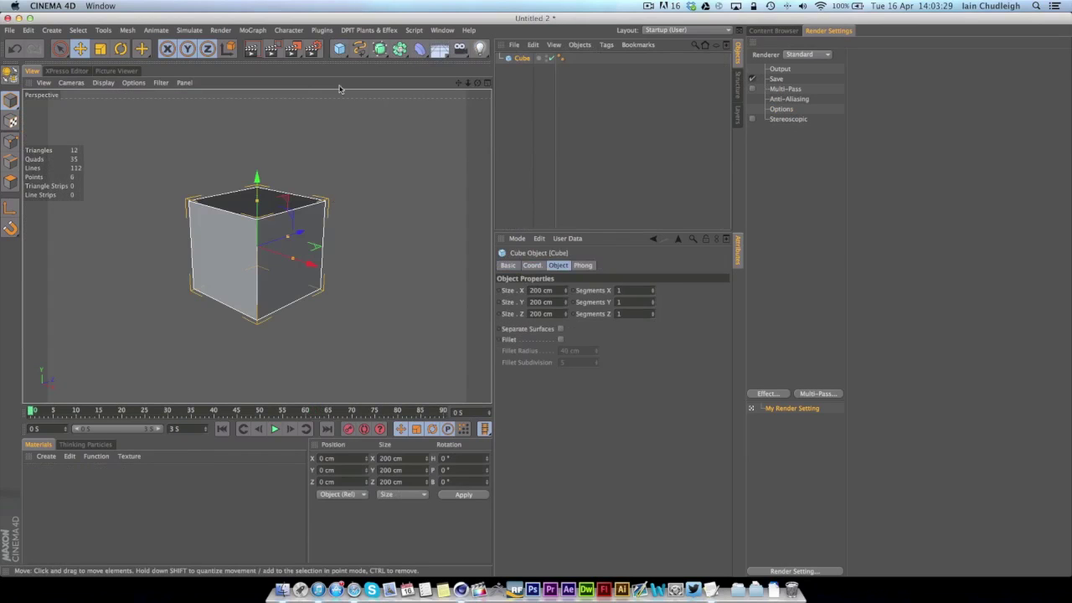
click(341, 48)
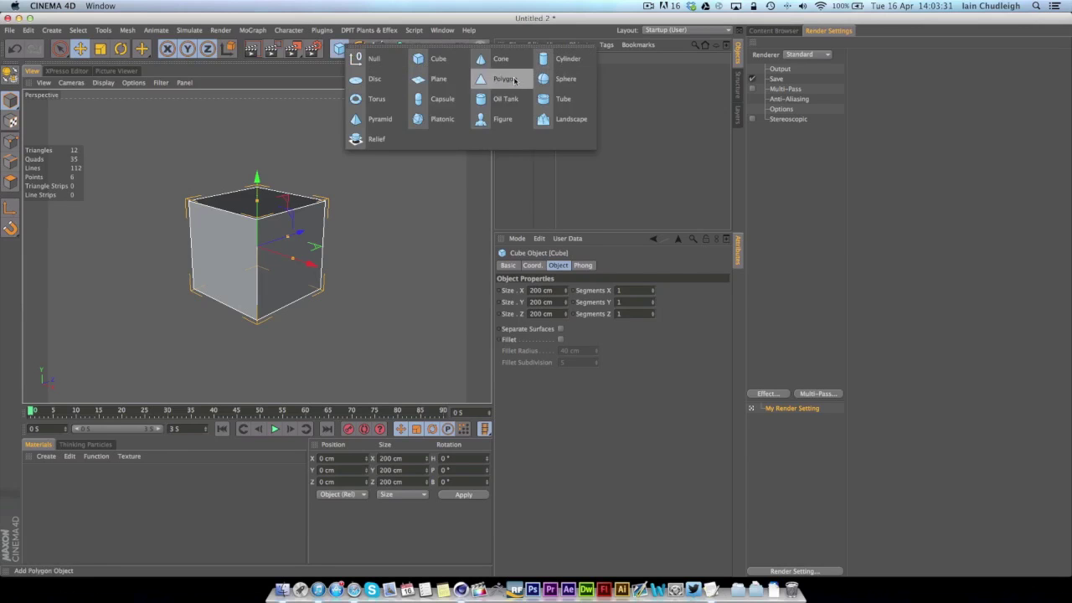
click(567, 78)
drag(334, 269, 423, 279)
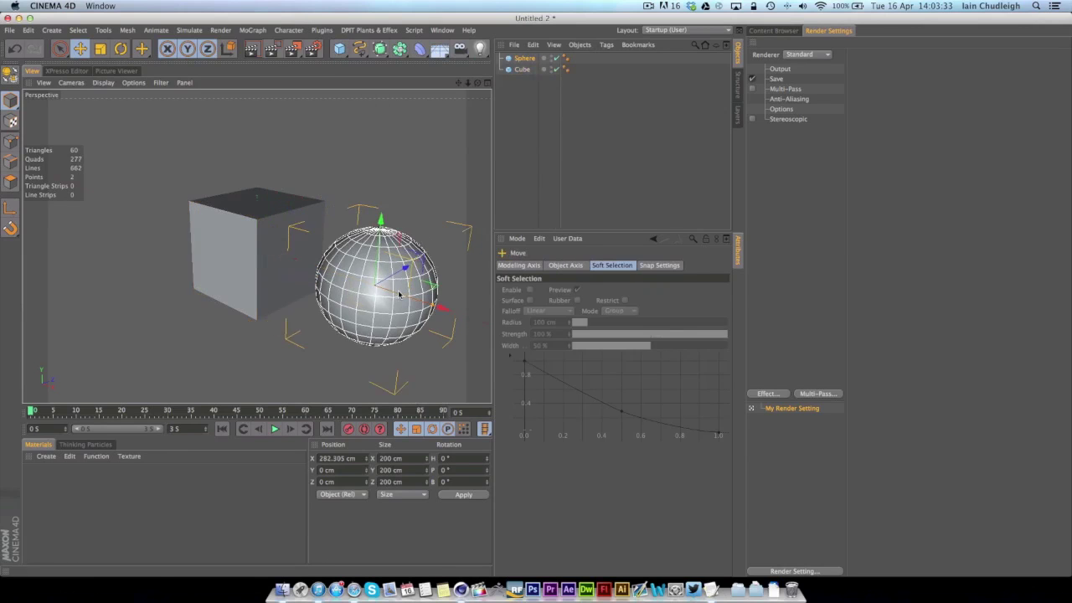
drag(477, 82, 508, 74)
- Add a Compositing tag to both the sphere and the cube, replacing the cube's mistaken Collision Detection tag
right_click(509, 73)
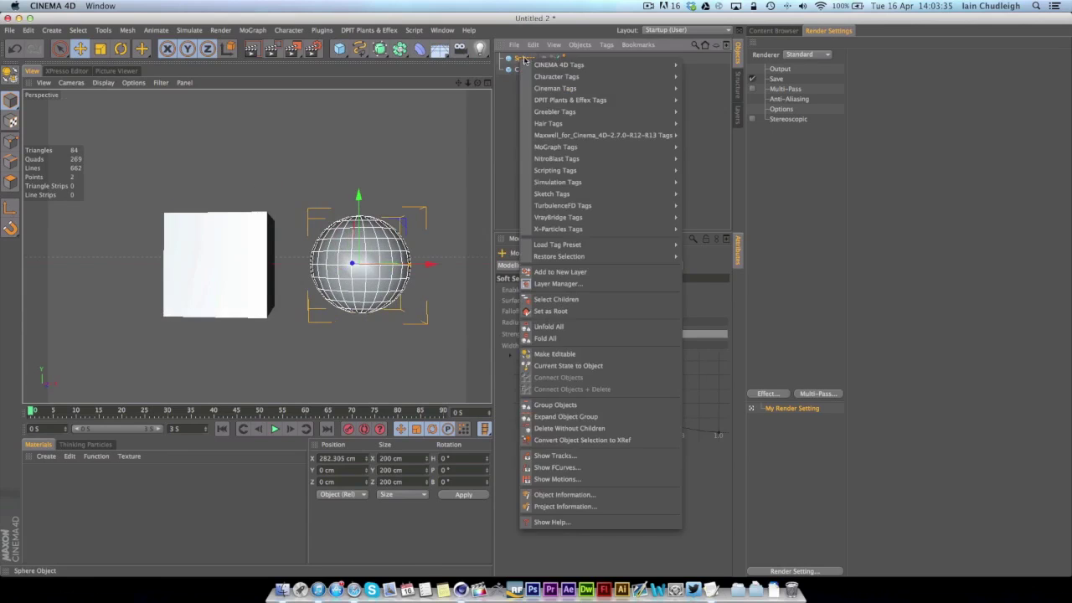
mouse_move(569, 65)
click(713, 109)
right_click(534, 74)
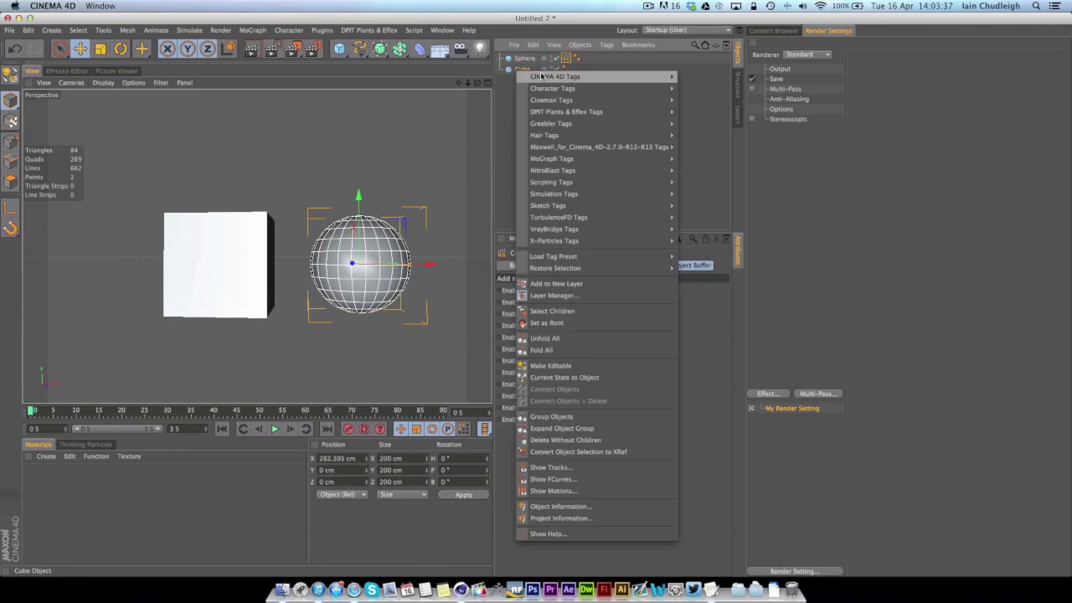
click(720, 111)
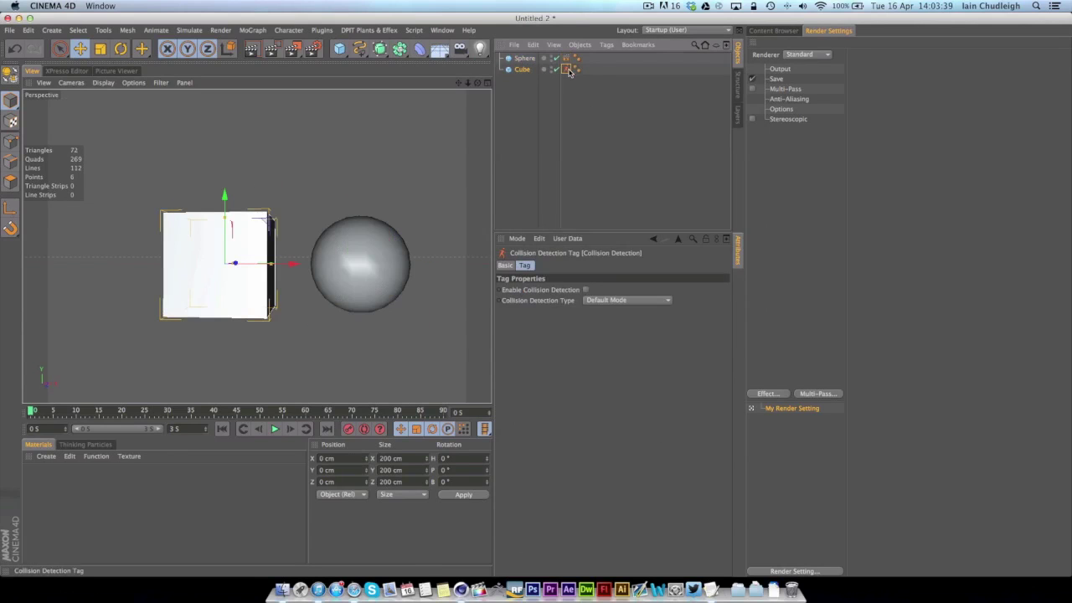
click(569, 72)
click(566, 57)
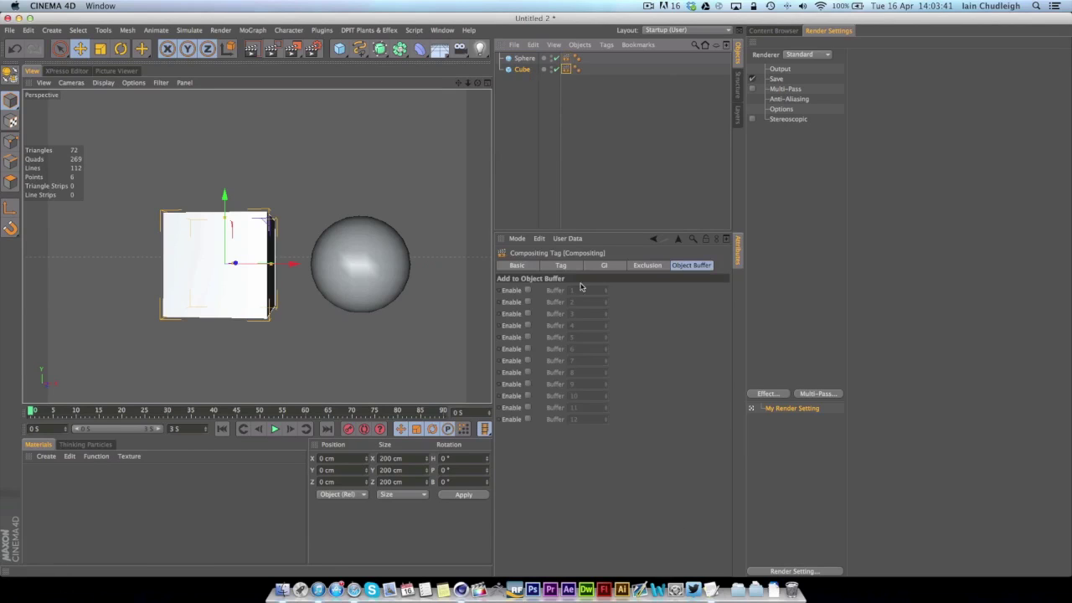
- Enable object buffer 2 on the cube's Compositing tag and object buffer 1 on the sphere's
click(527, 291)
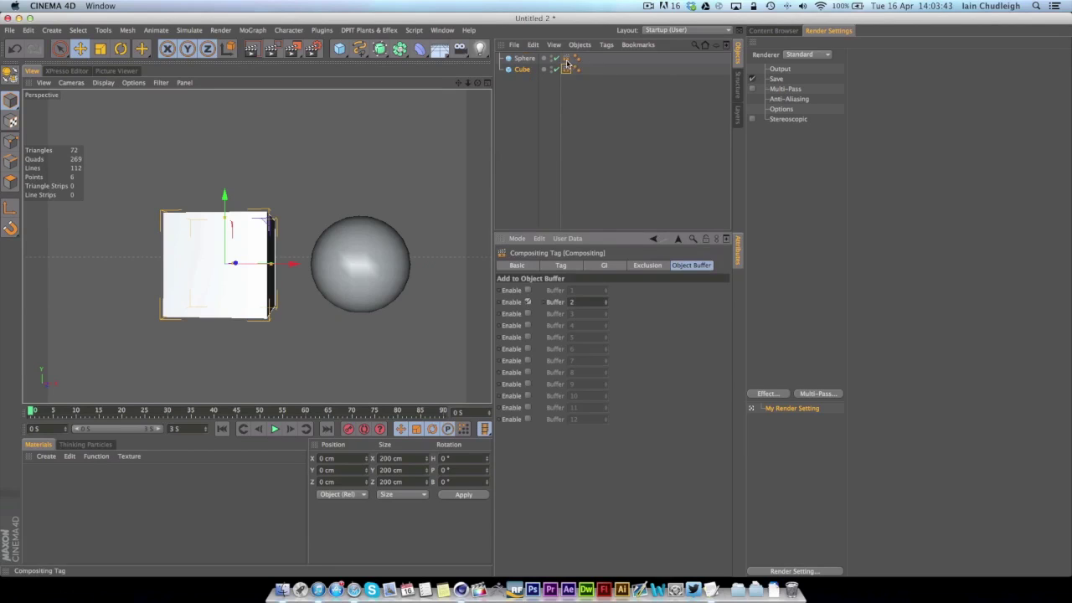
key(super+z)
click(527, 290)
- Enable Multi-Pass rendering for the test project and add two Object Buffer passes with group IDs 1 and 2
right_click(779, 80)
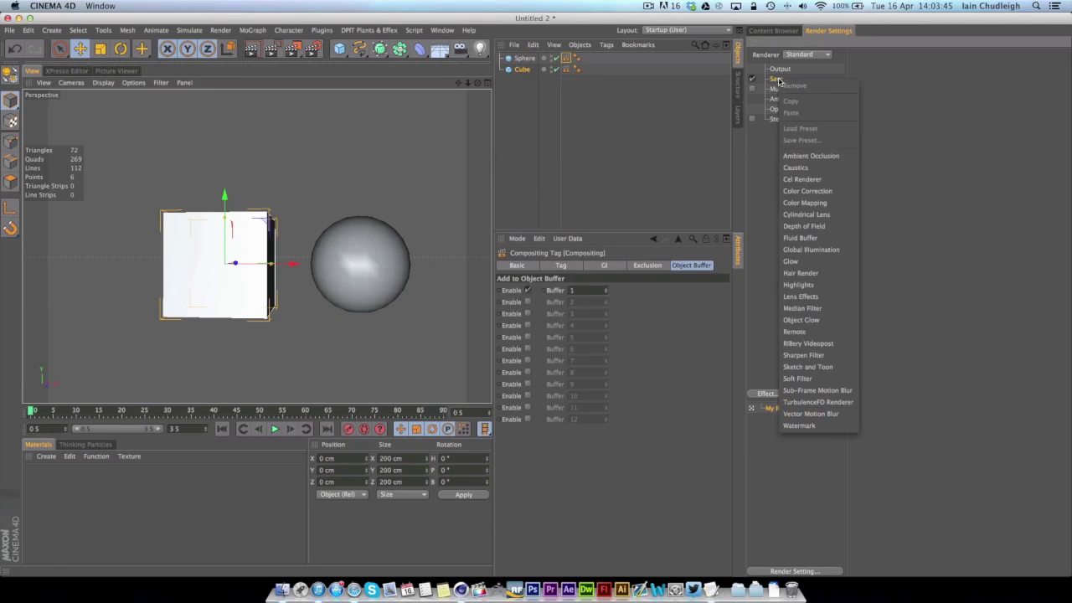
click(761, 80)
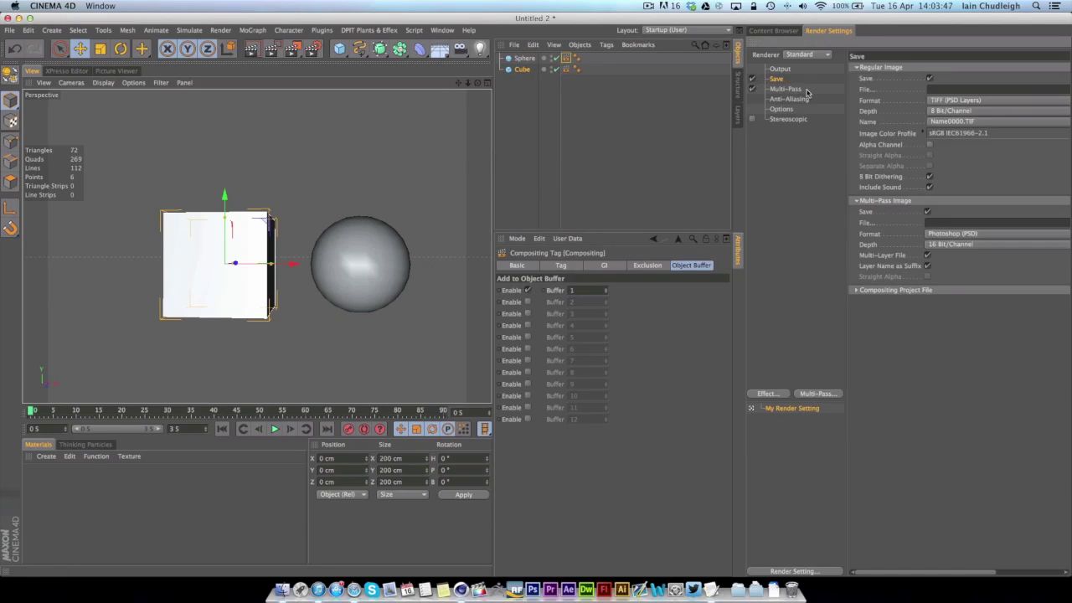
right_click(792, 90)
click(812, 174)
right_click(787, 88)
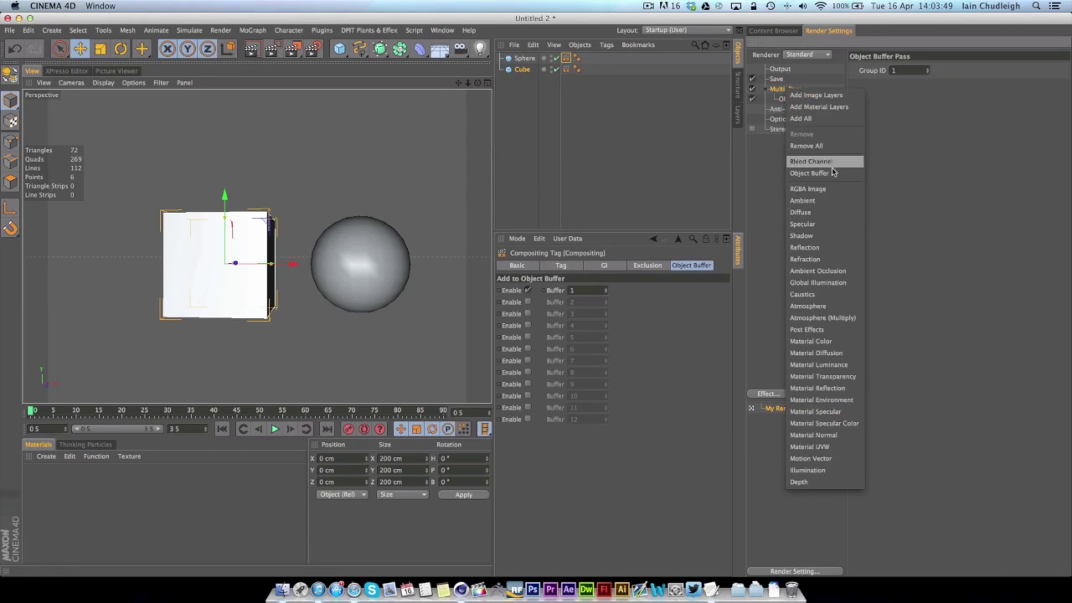
click(813, 173)
double_click(909, 70)
text(2)
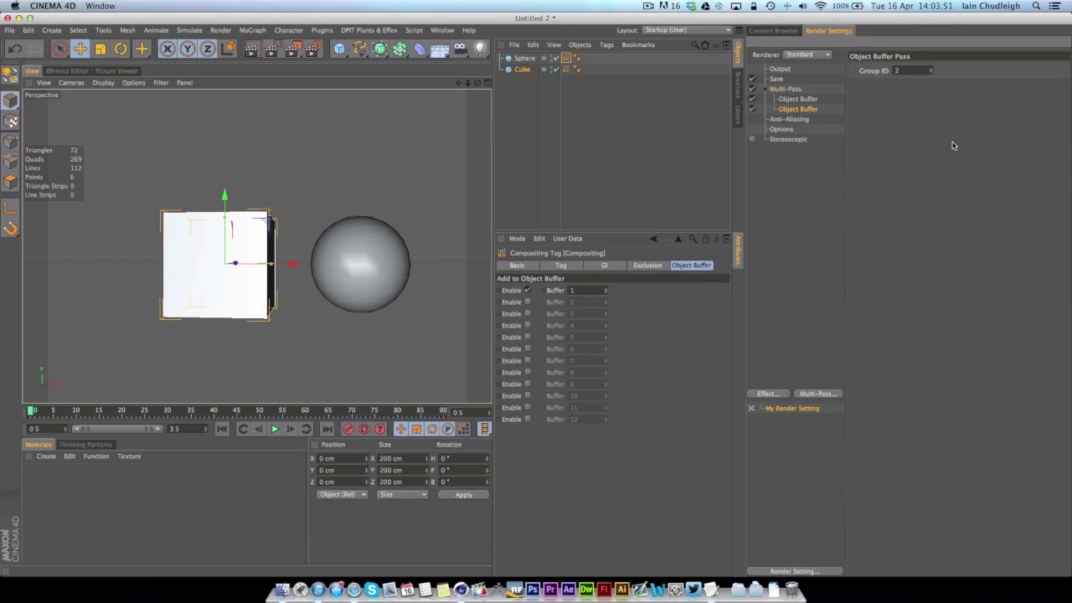
key(Return)
- Show the Compositing Project File options in the Save render settings
click(781, 91)
click(778, 80)
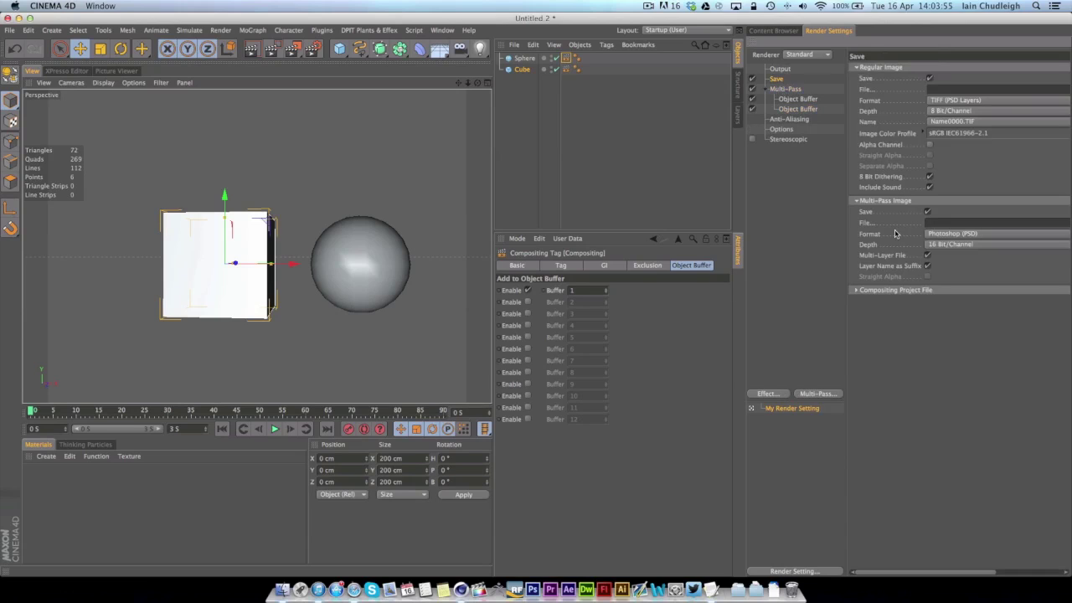
click(857, 290)
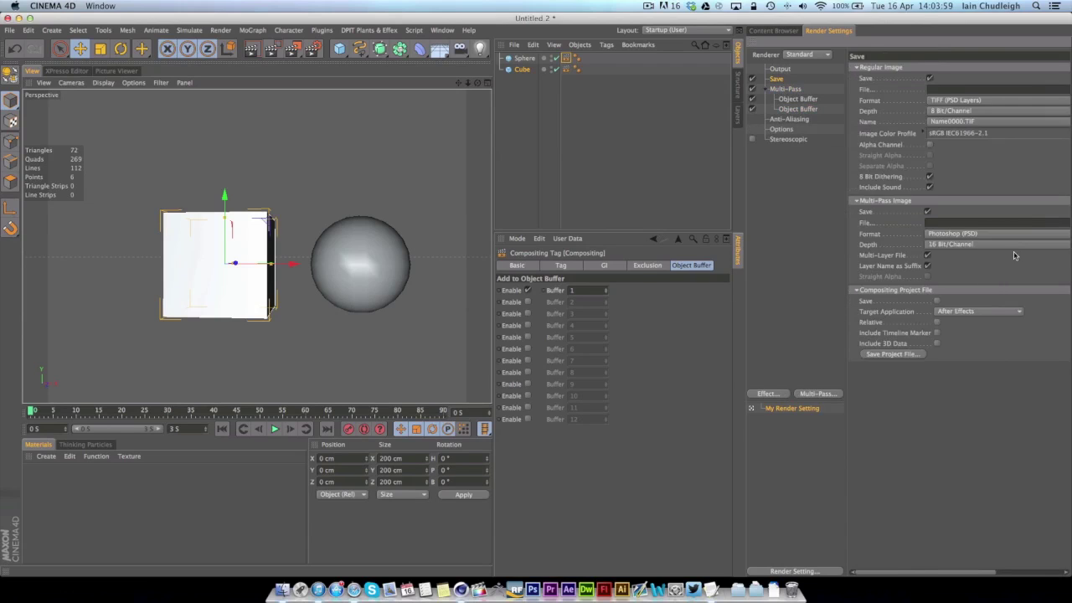
- Render the test scene to the Picture Viewer and display its object buffer layers in Single-Pass mode
click(293, 47)
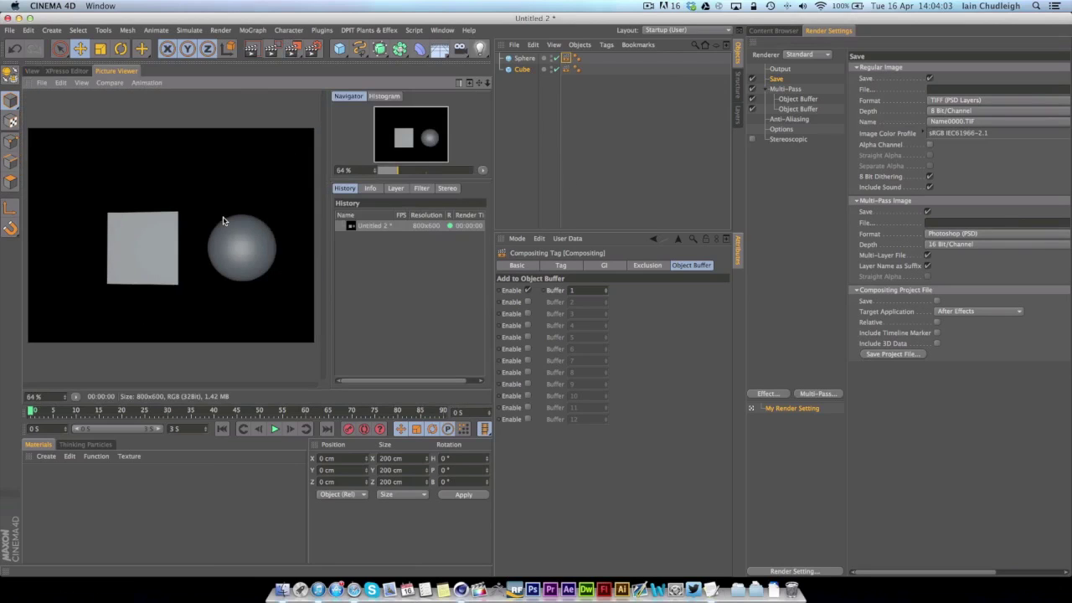
click(395, 188)
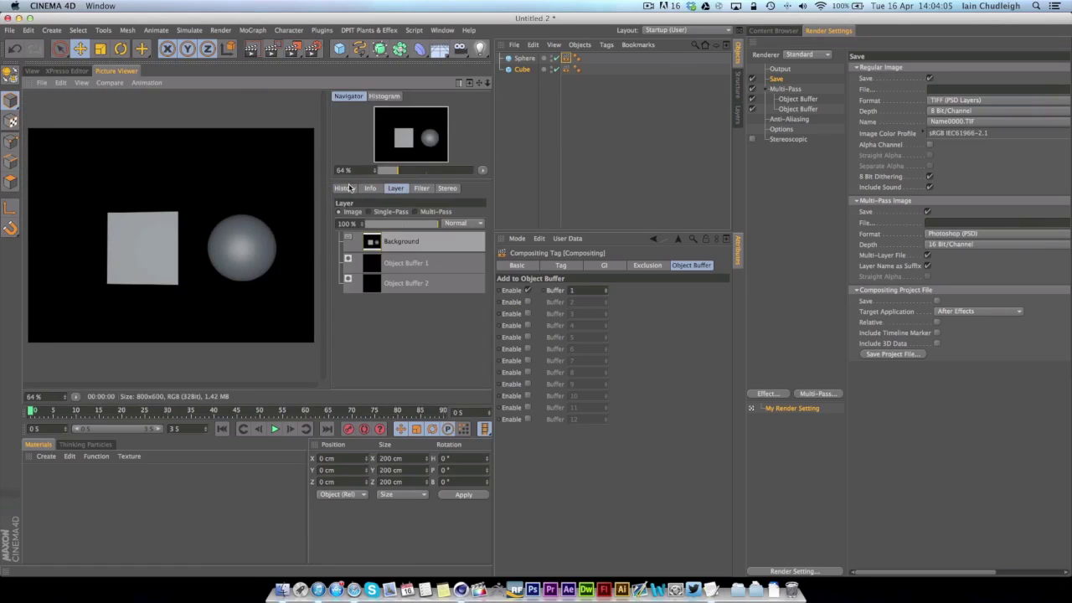
click(360, 265)
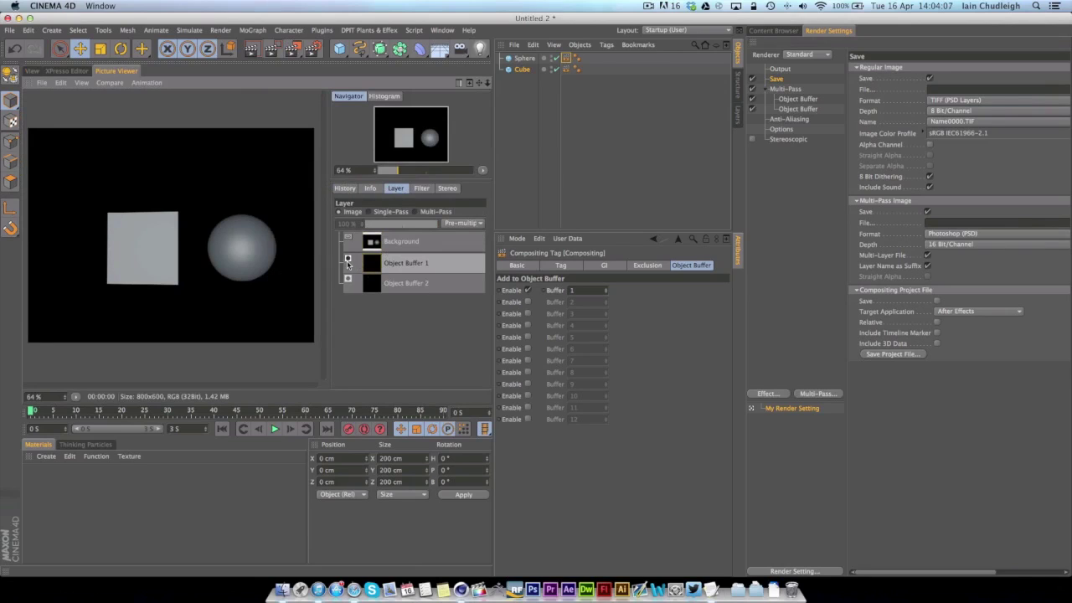
click(368, 212)
click(365, 285)
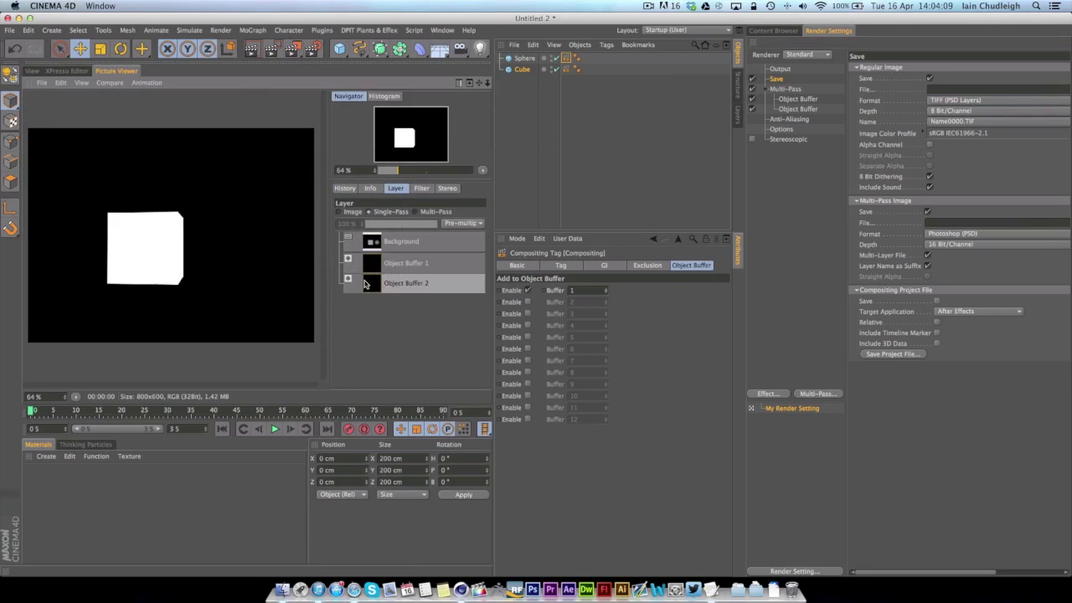
- Compare the full rendered image with the single passes of Object Buffer 1 and Object Buffer 2
click(340, 213)
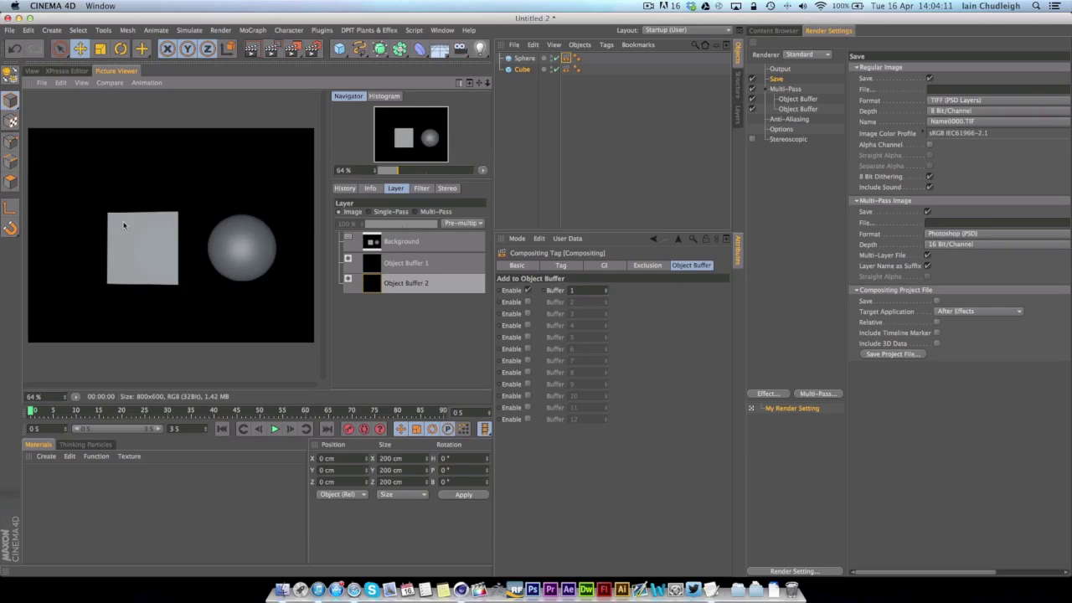
click(389, 213)
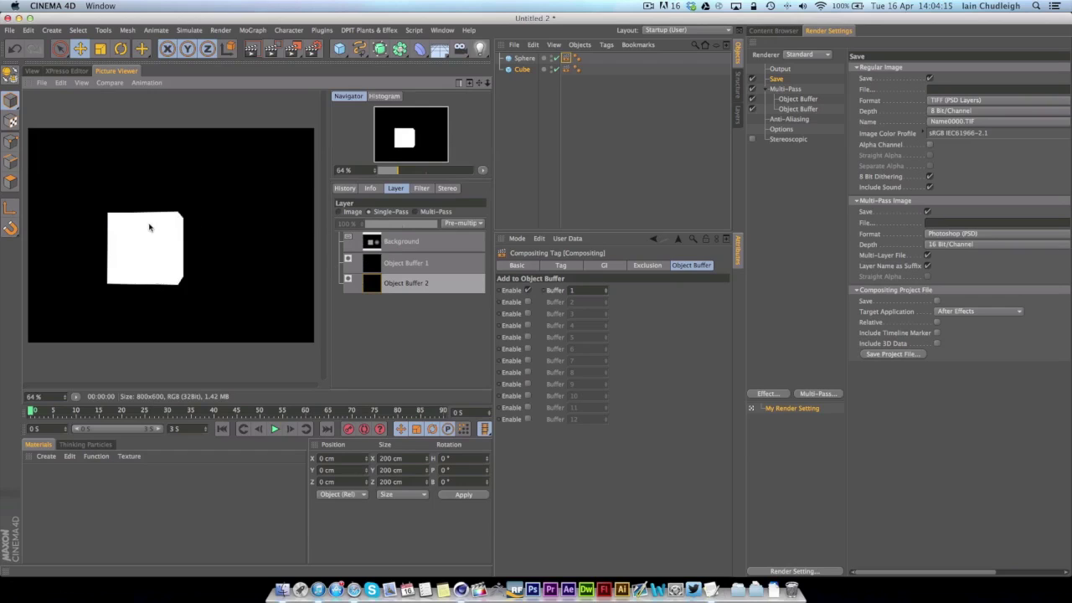
click(435, 263)
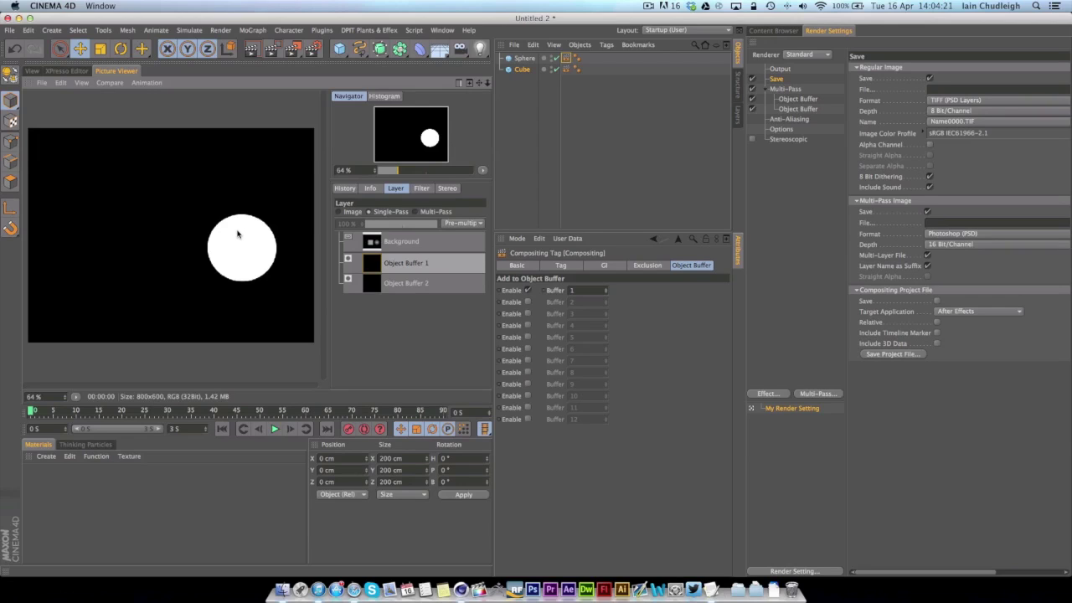
click(385, 283)
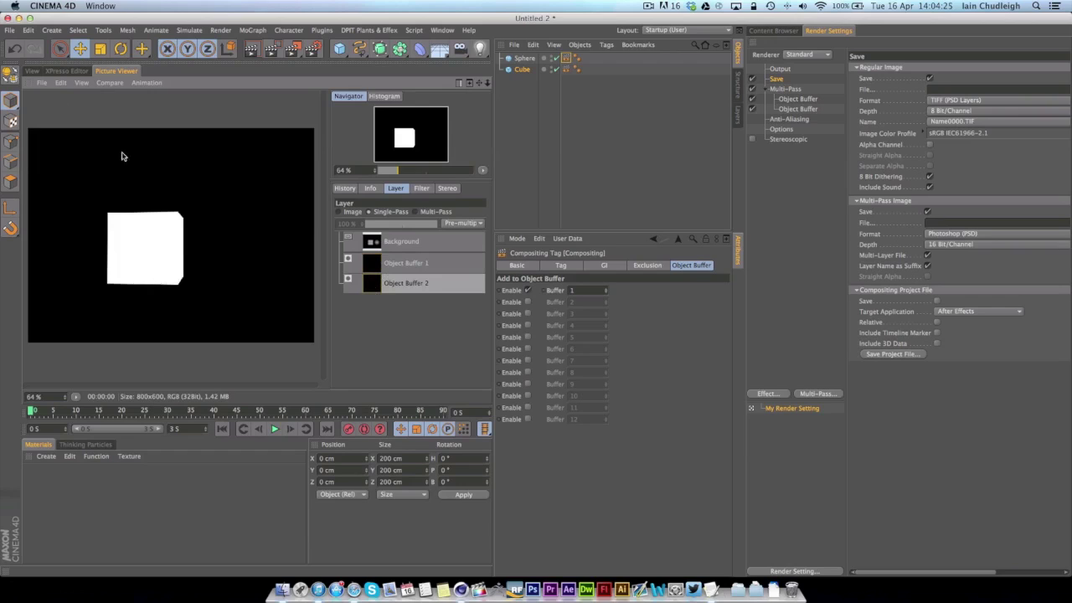
click(374, 266)
click(370, 283)
click(405, 269)
click(409, 282)
click(415, 264)
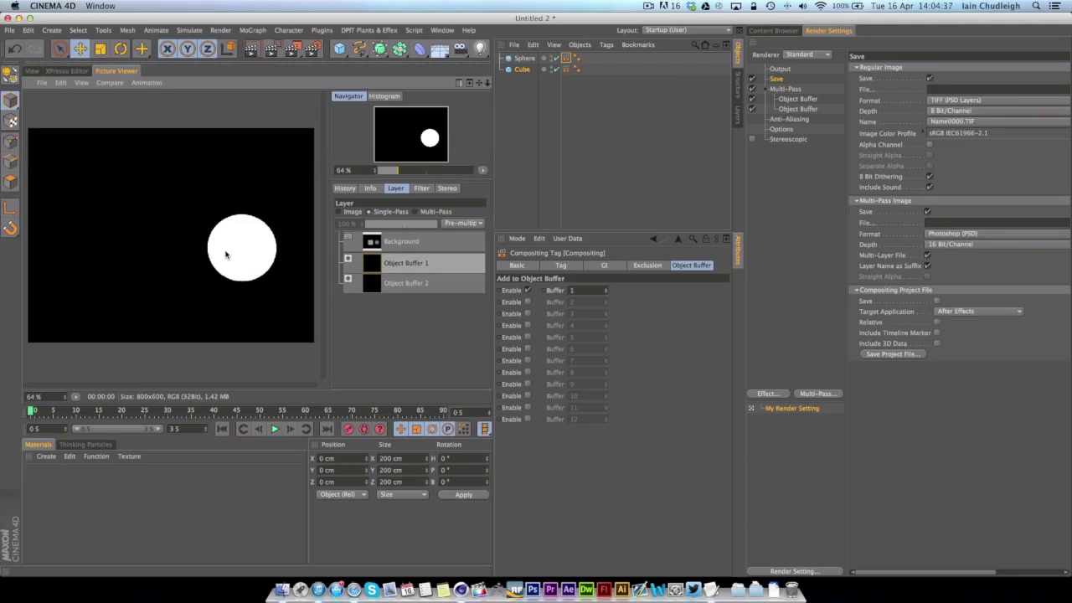
- Return to the perspective view and close the test project without saving, going back to Industrial.c4d
click(33, 71)
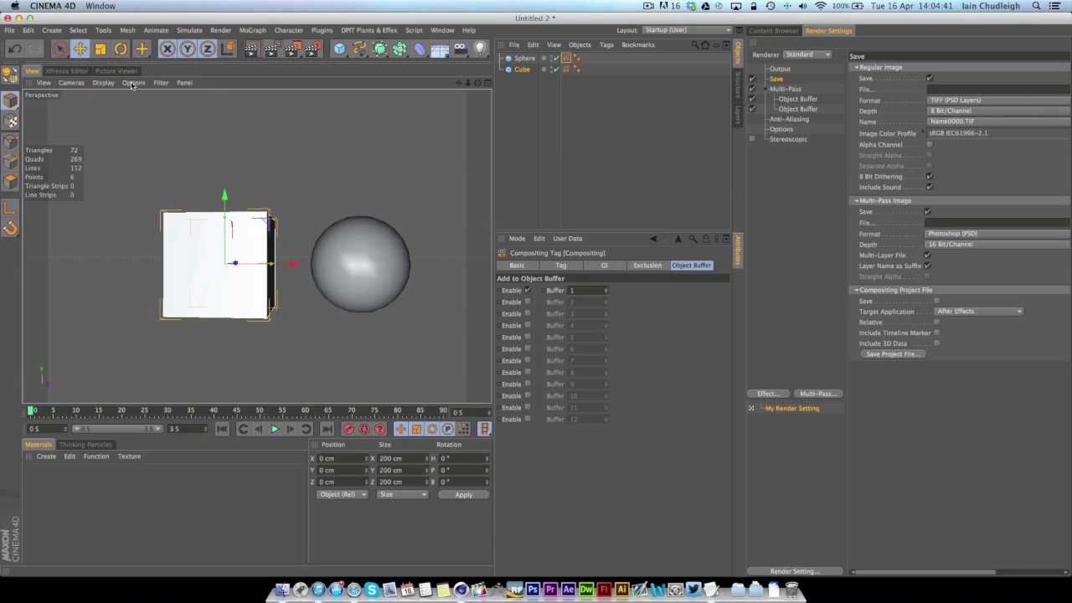
key(super+F4)
click(483, 202)
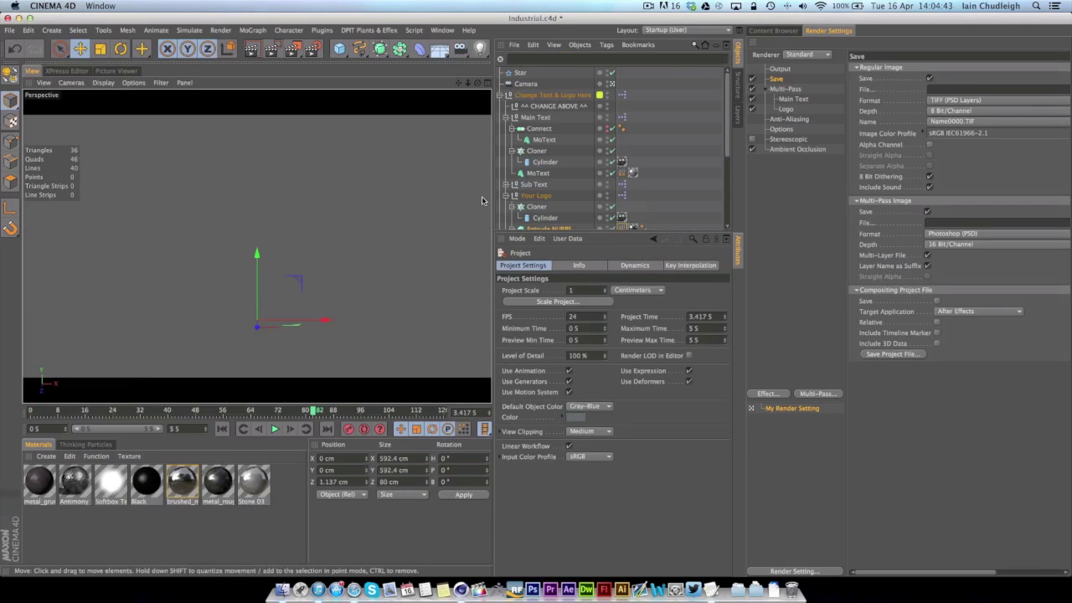
- Collapse the Change Text & Logo Here and Scene groups in the object hierarchy and clear the selection
click(500, 94)
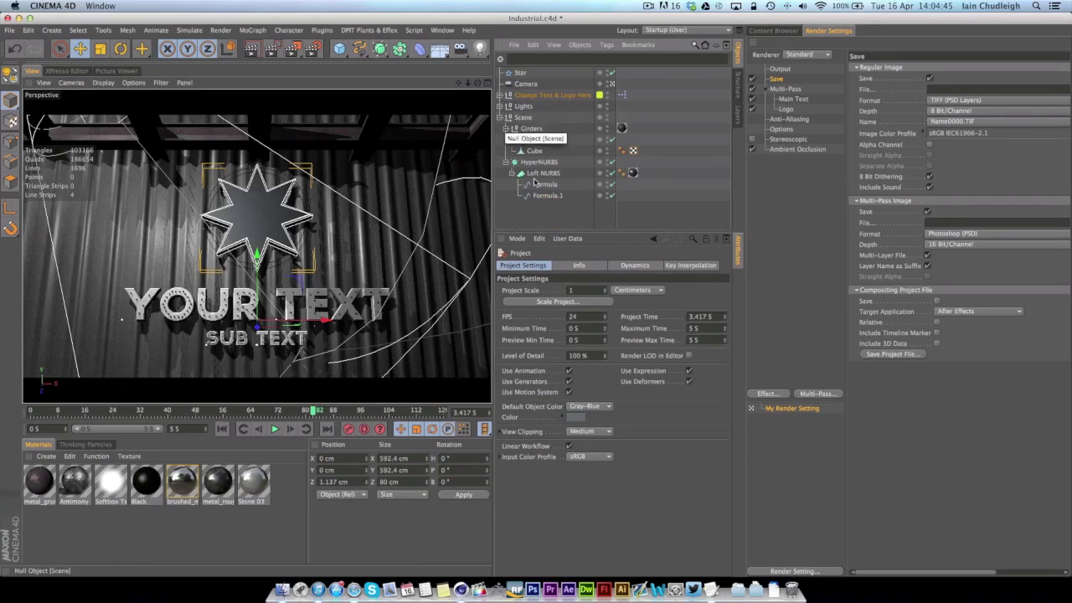
click(566, 221)
click(500, 117)
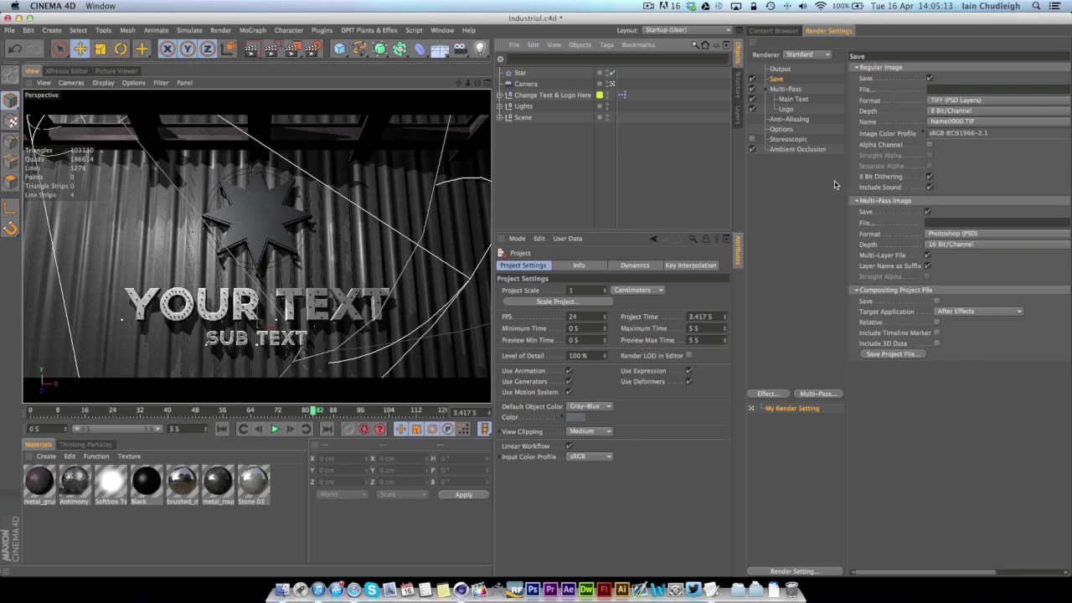
- Enable Save, Relative, Include Timeline Marker and Include 3D Data for the compositing project file
click(871, 291)
click(919, 289)
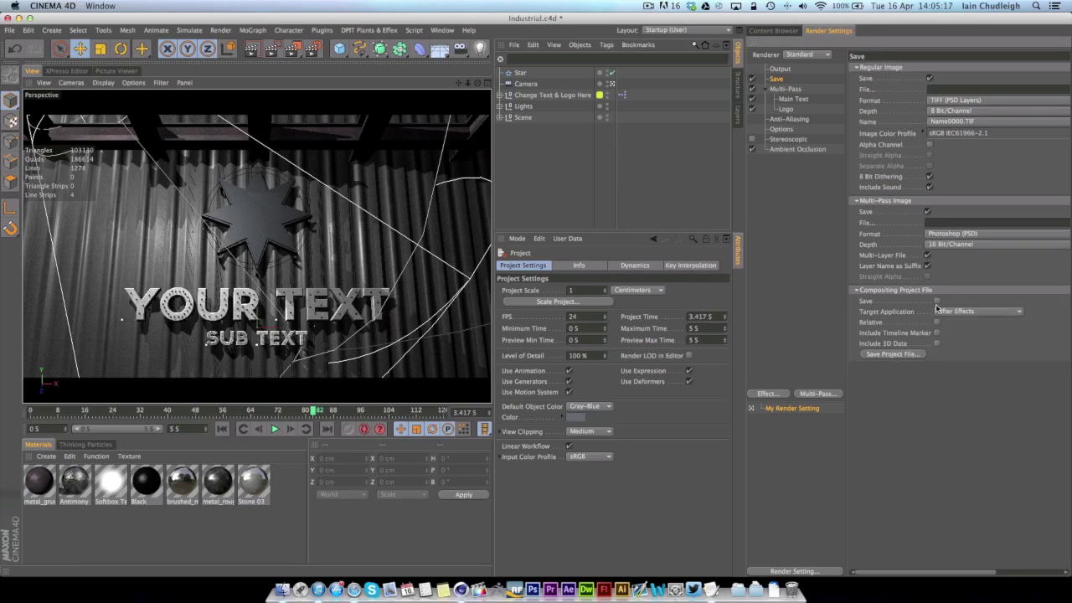
click(938, 301)
click(937, 323)
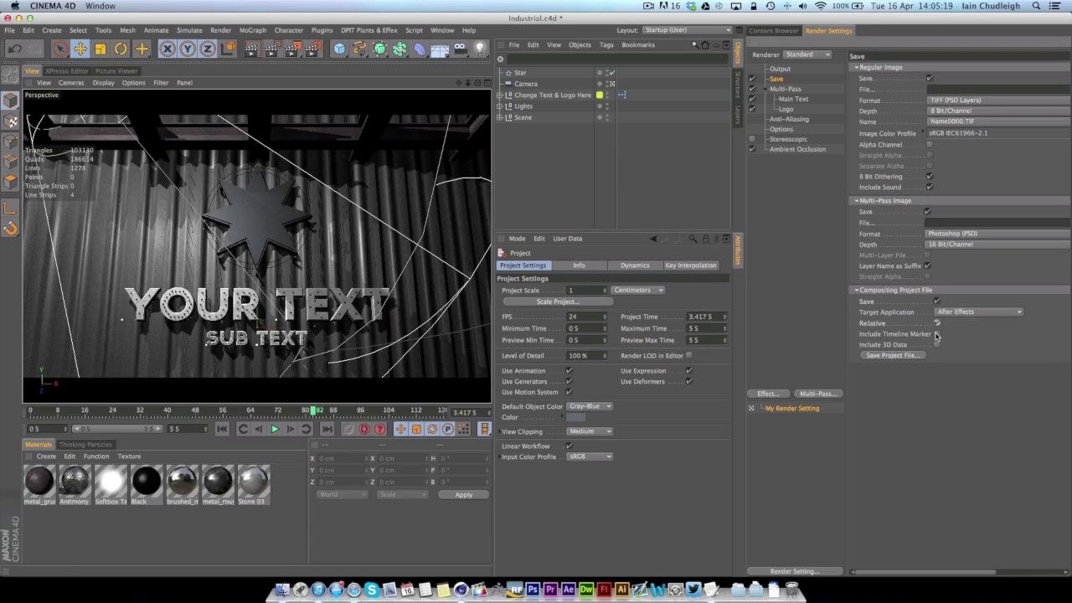
click(940, 334)
click(945, 344)
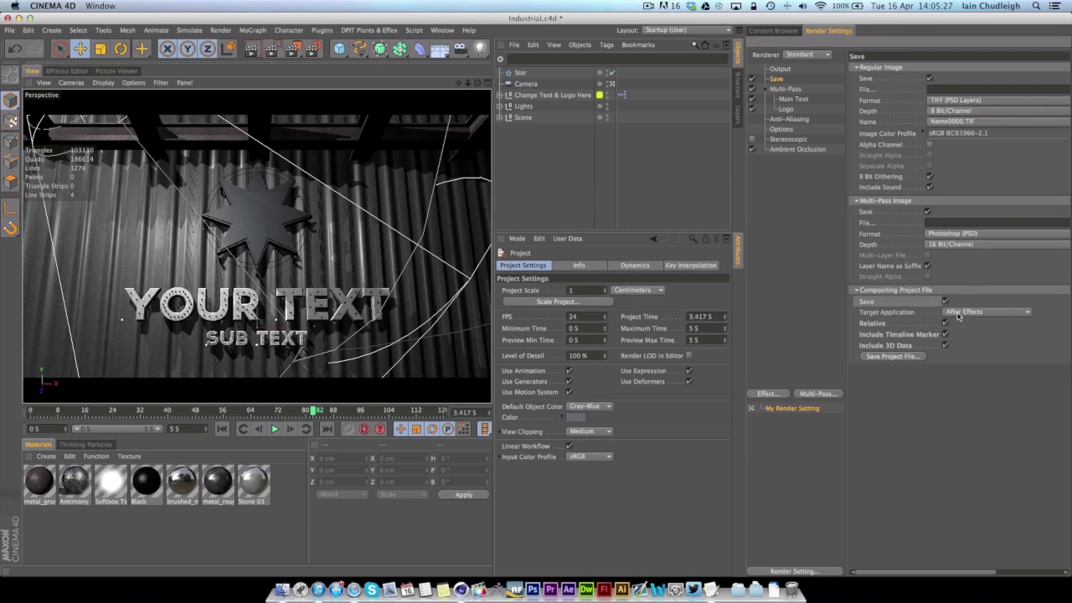
- Review the available target applications for the compositing project file, keeping After Effects selected
click(958, 315)
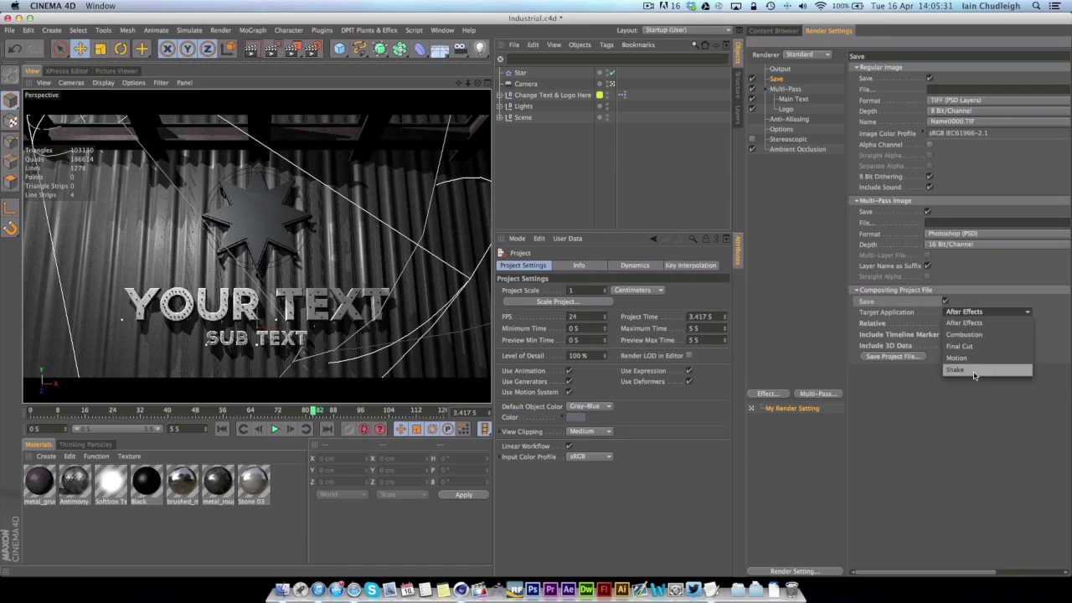
click(911, 502)
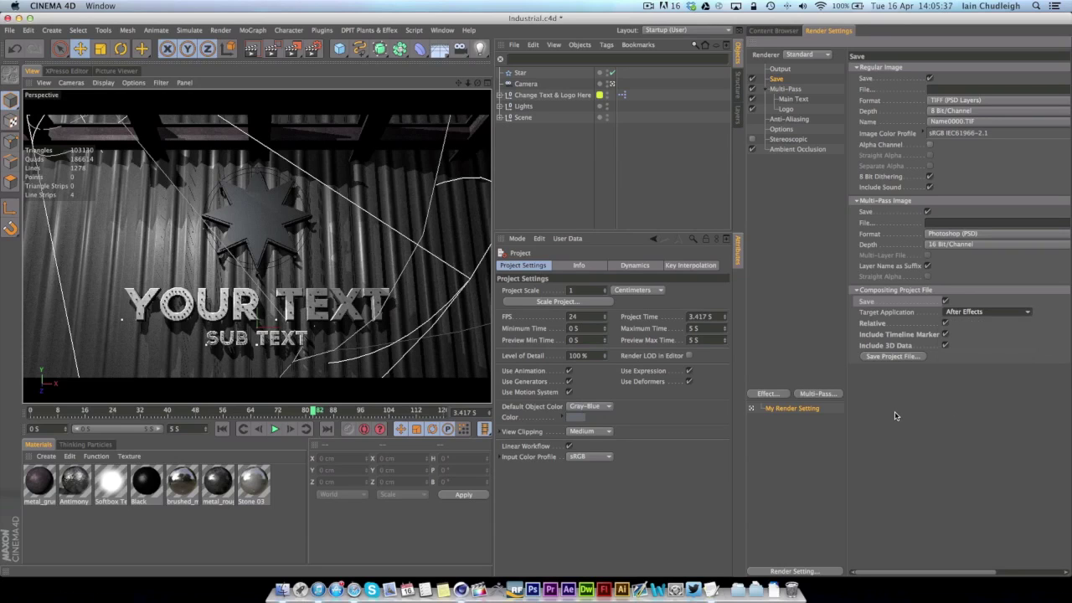
click(973, 317)
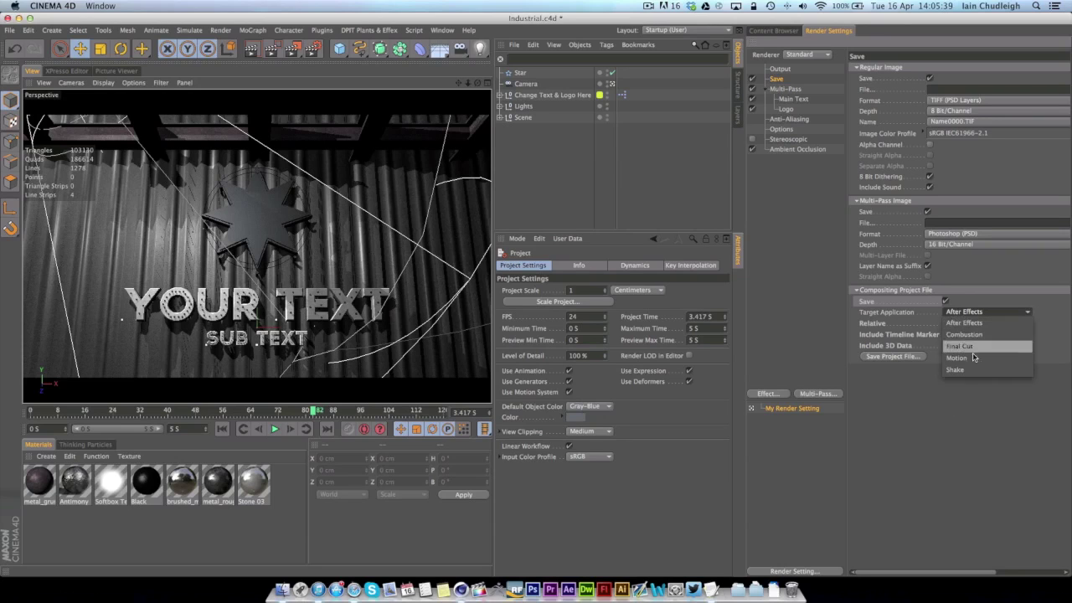
click(970, 405)
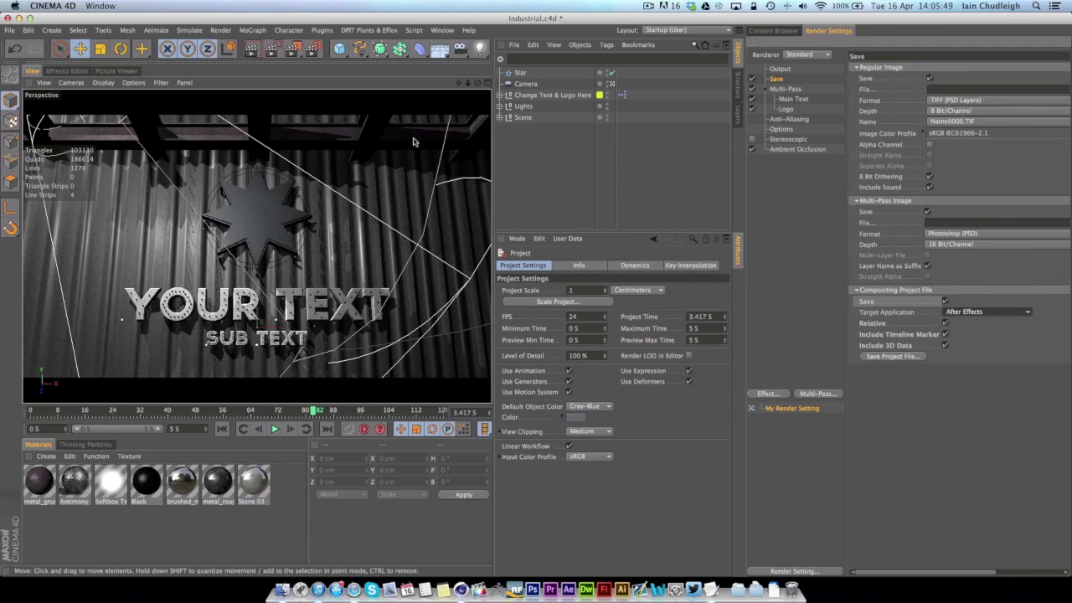
- Set the multi-pass image format to PNG with a depth of 16 Bit/Channel
scroll(945, 140, right, 5)
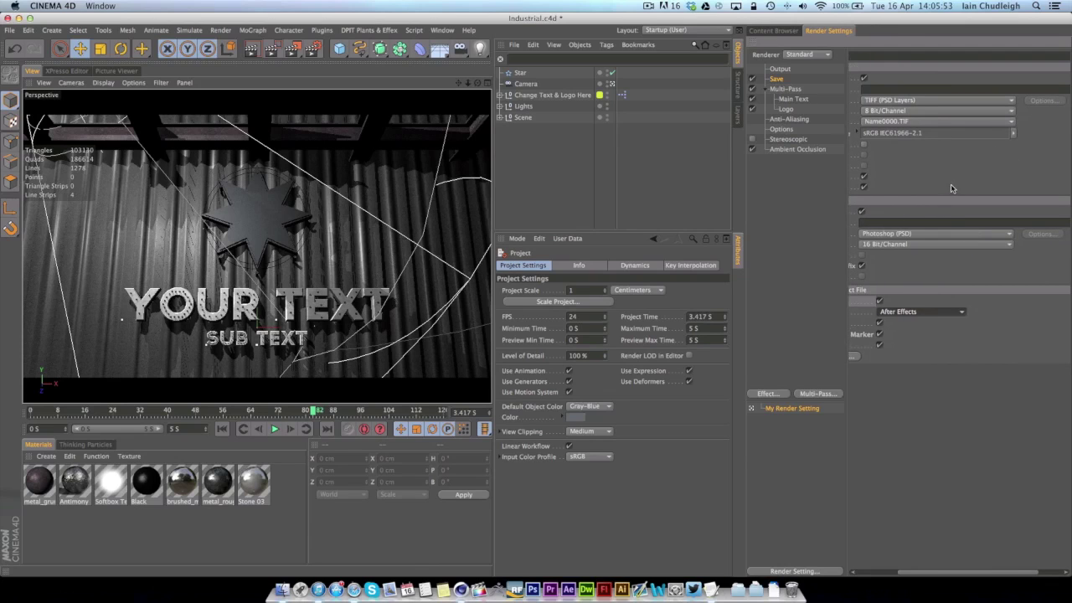
scroll(953, 187, right, 3)
scroll(908, 191, left, 6)
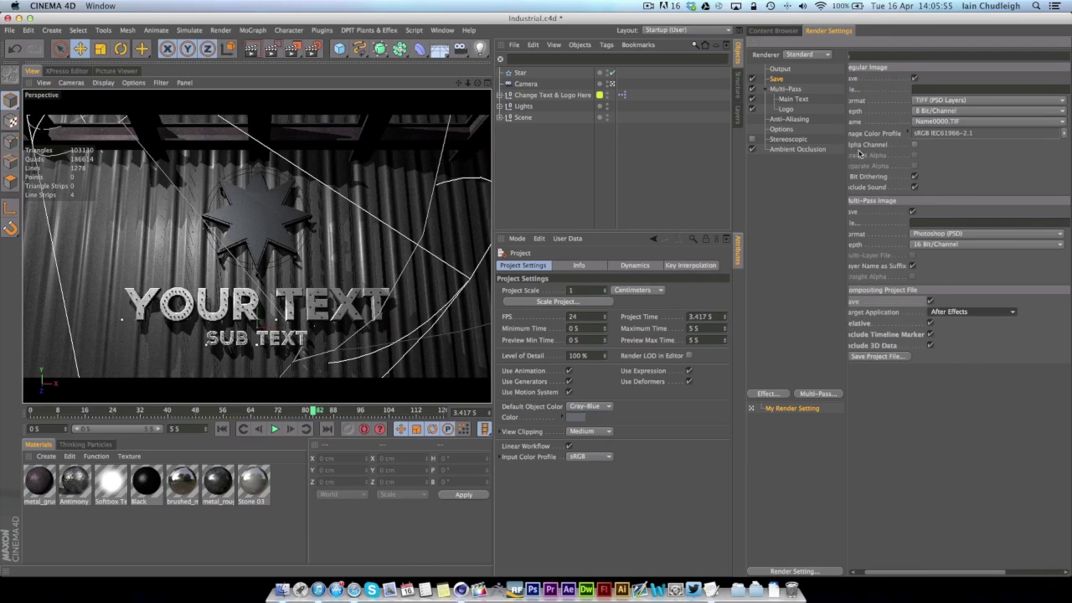
click(940, 237)
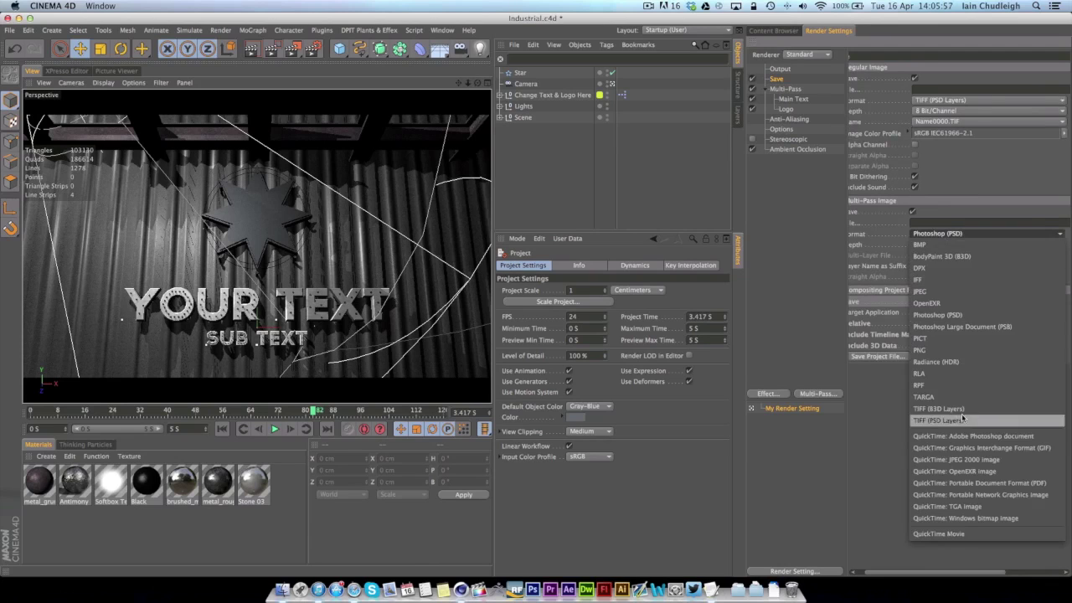
click(939, 351)
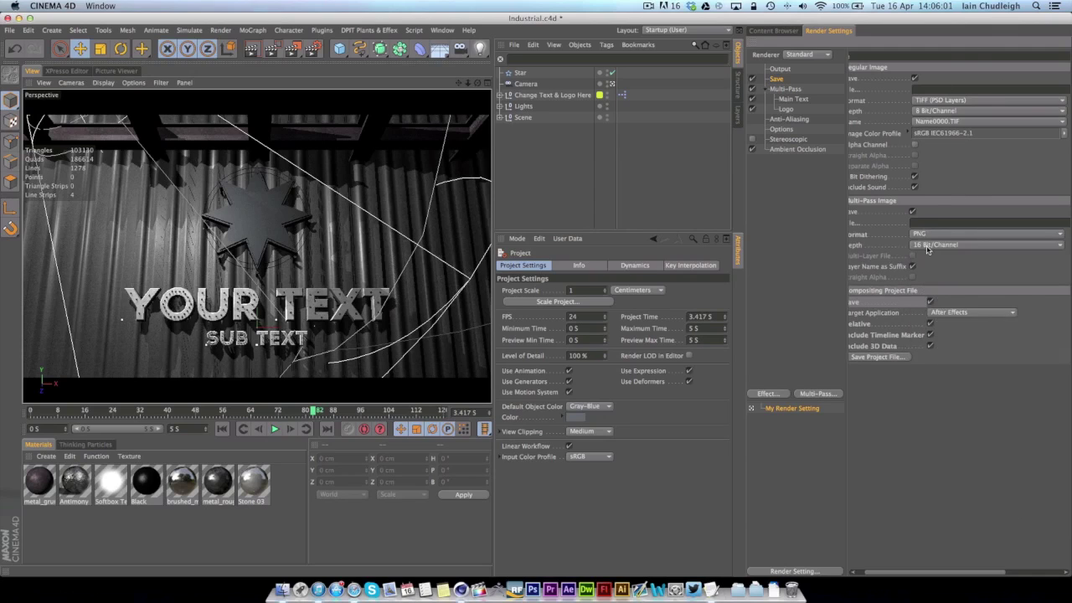
click(928, 250)
click(956, 272)
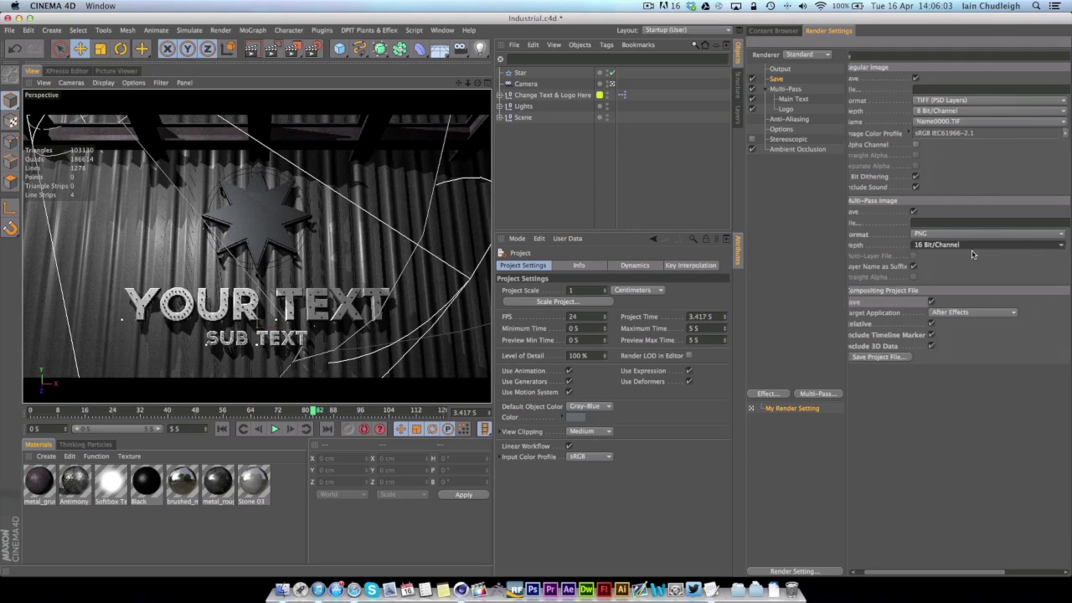
- Add a Depth pass to the multi-pass output alongside the Main Text and Logo buffers
scroll(973, 254, right, 3)
scroll(925, 191, left, 3)
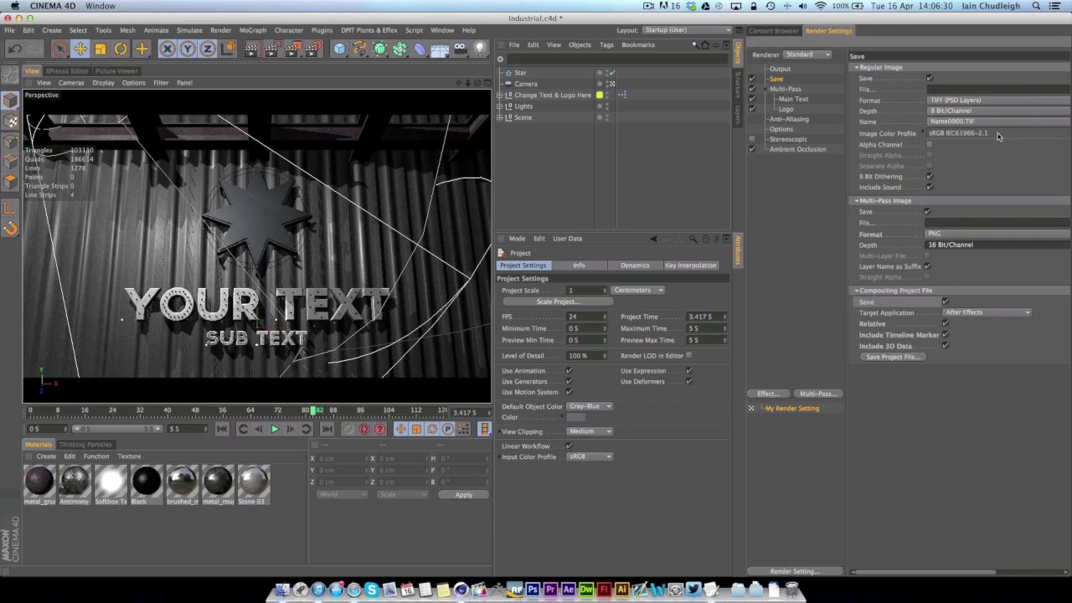
scroll(968, 160, right, 4)
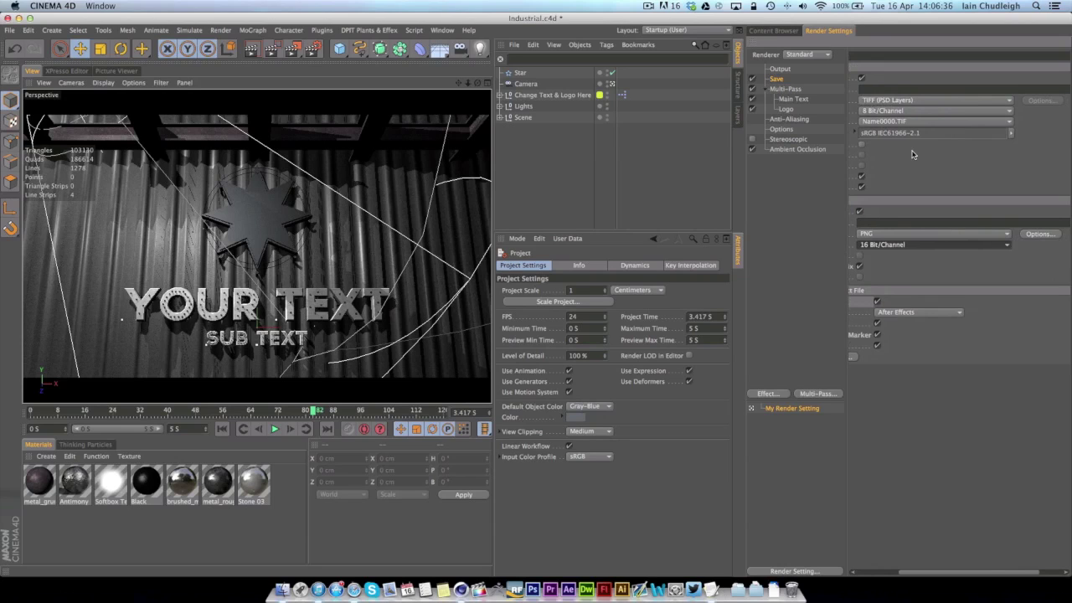
scroll(916, 155, left, 4)
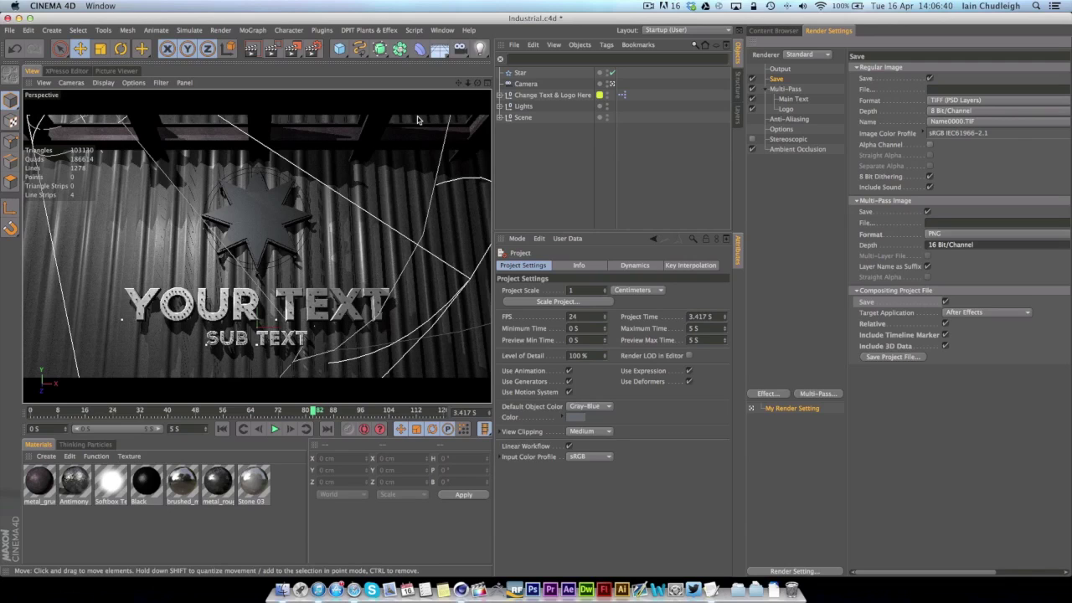
right_click(778, 88)
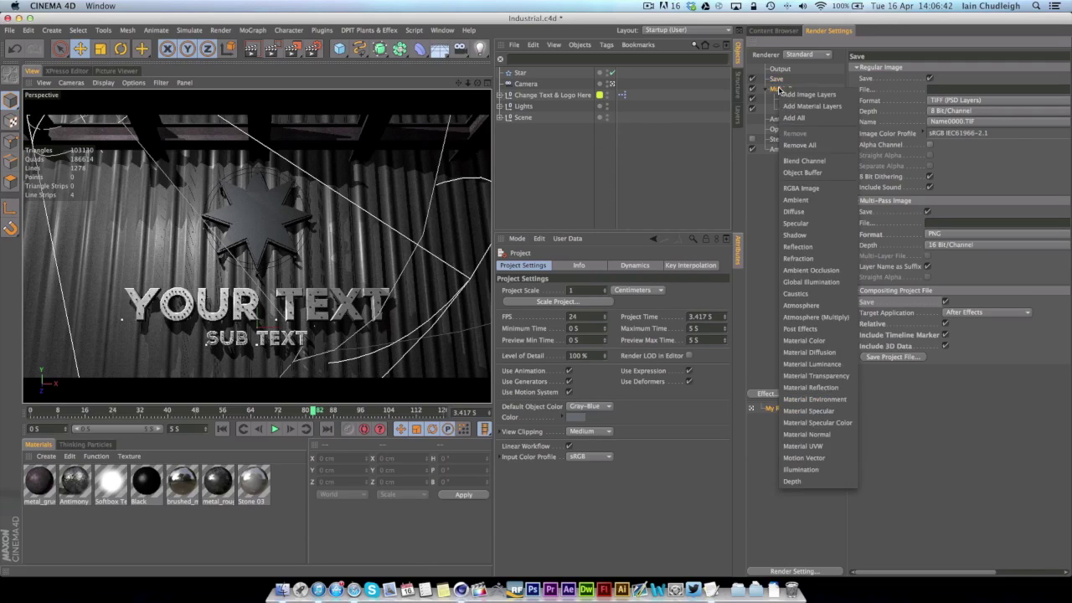
click(819, 481)
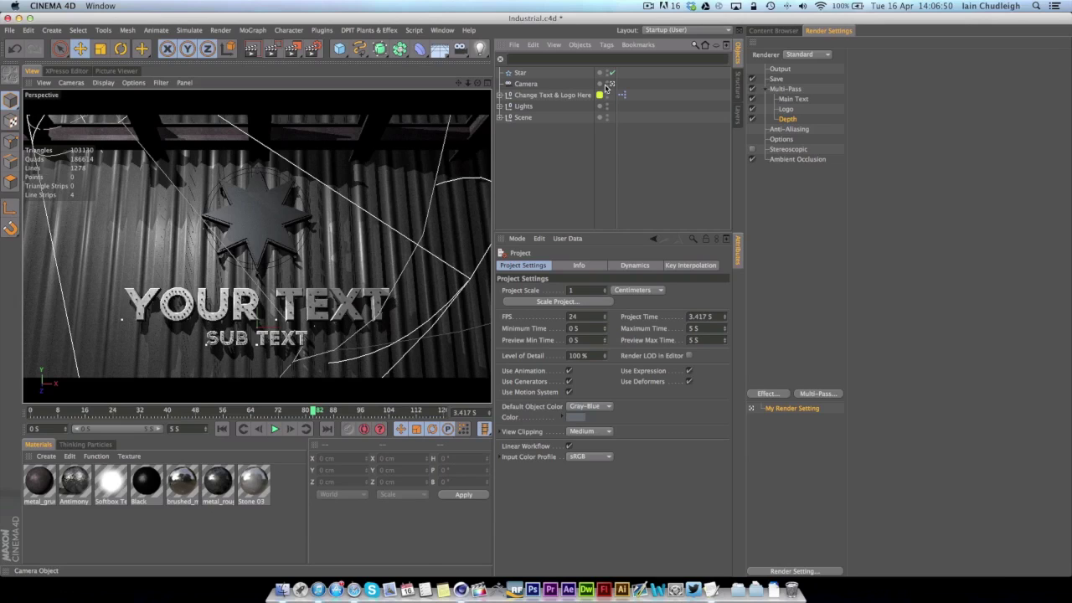
- Start a new project and add a cube measuring 50 cm on the X, Y and Z axes
key(super+n)
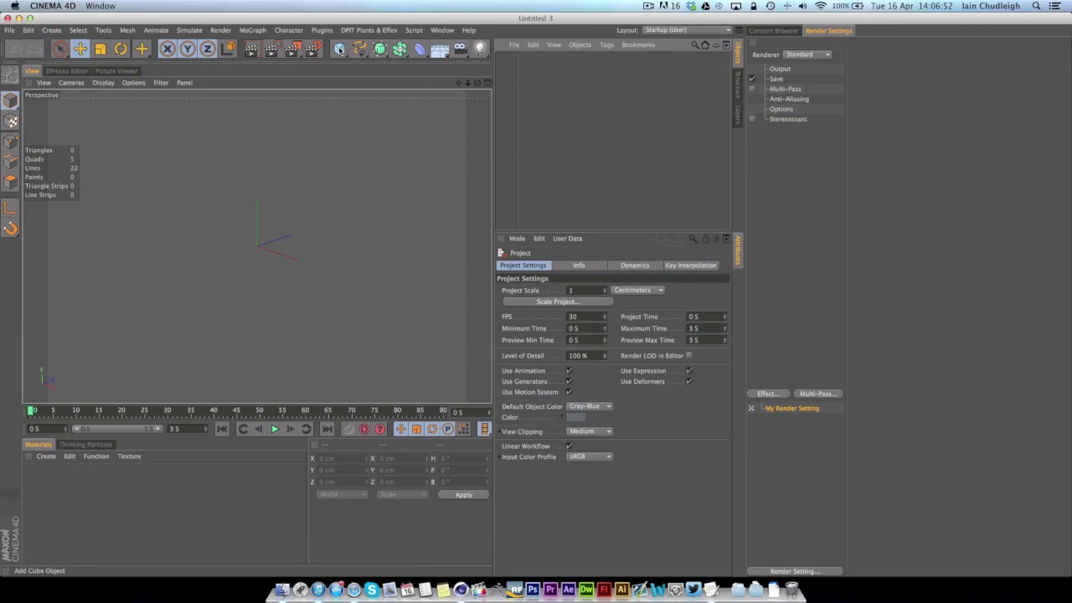
drag(339, 50, 435, 52)
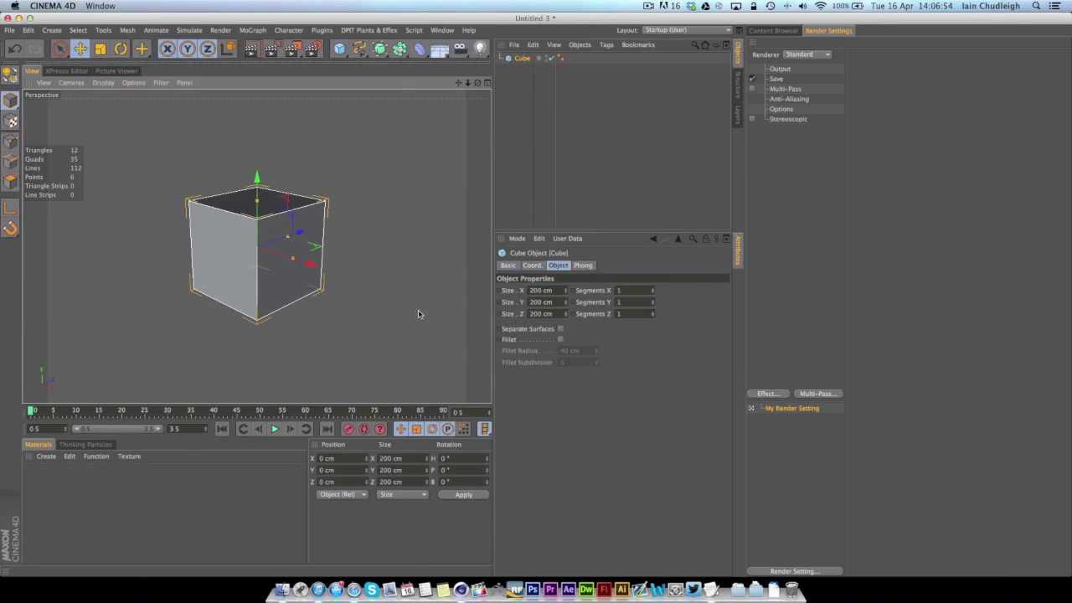
double_click(540, 290)
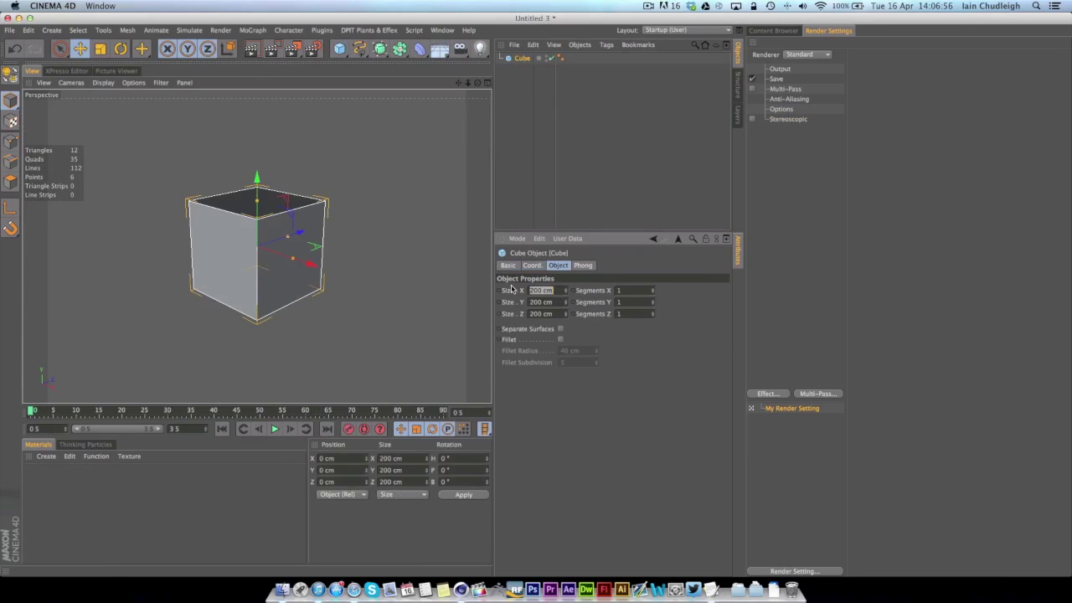
text(50)
key(Tab)
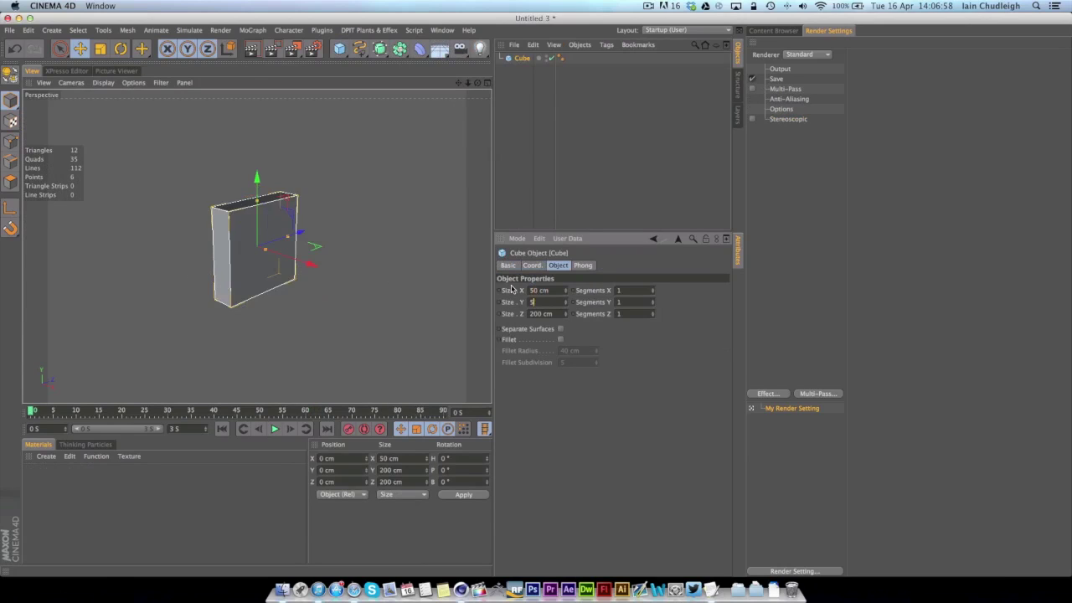
text(50)
key(Tab)
text(50)
key(Return)
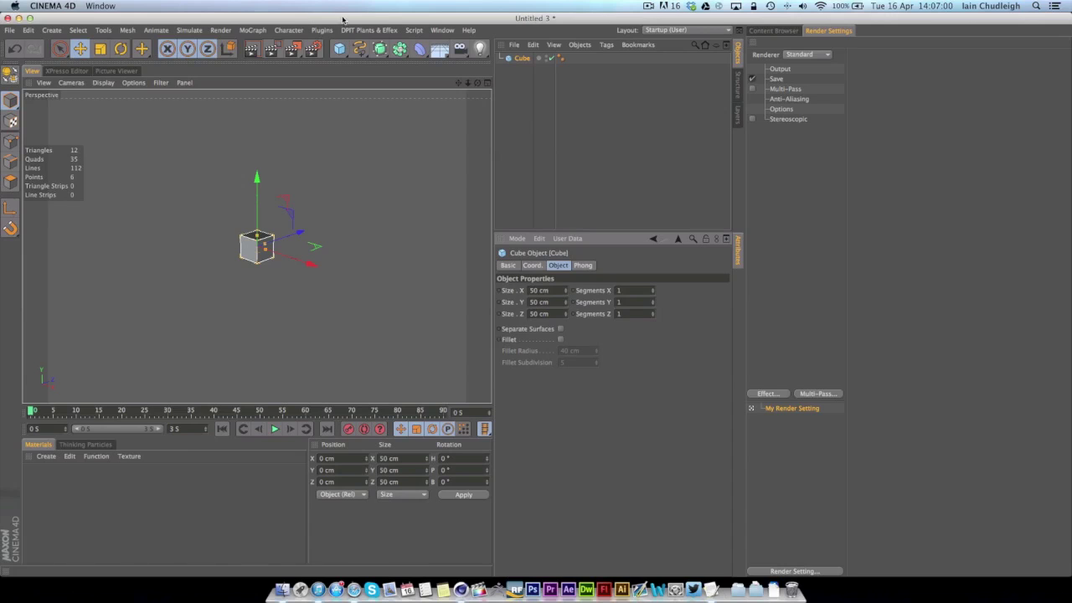
- Place the cube in a MoGraph Cloner and set the cloner's mode to Grid Array
click(301, 30)
mouse_move(258, 32)
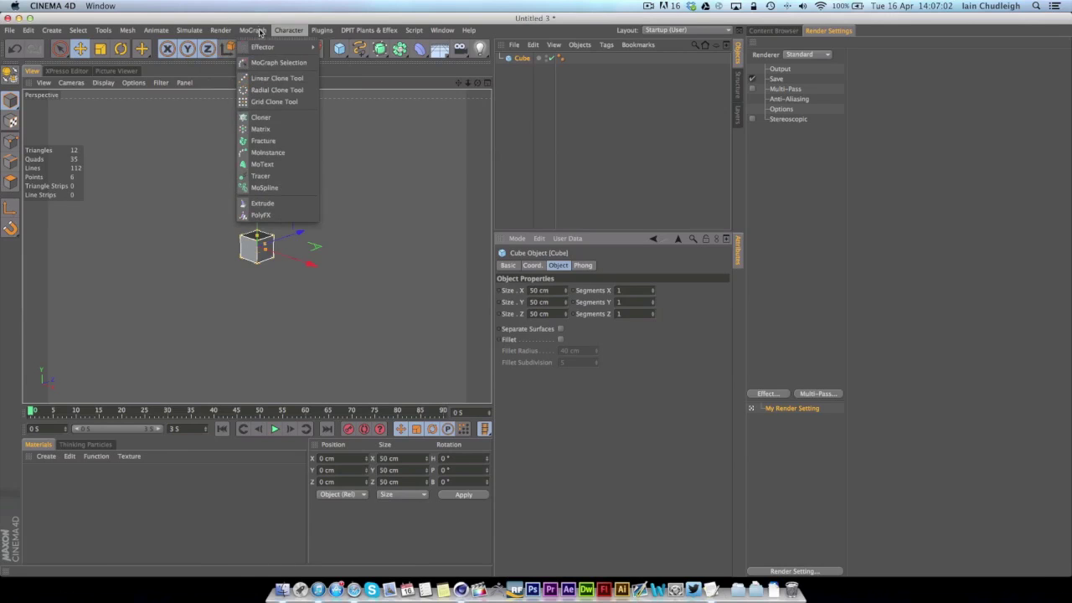
click(261, 118)
click(563, 289)
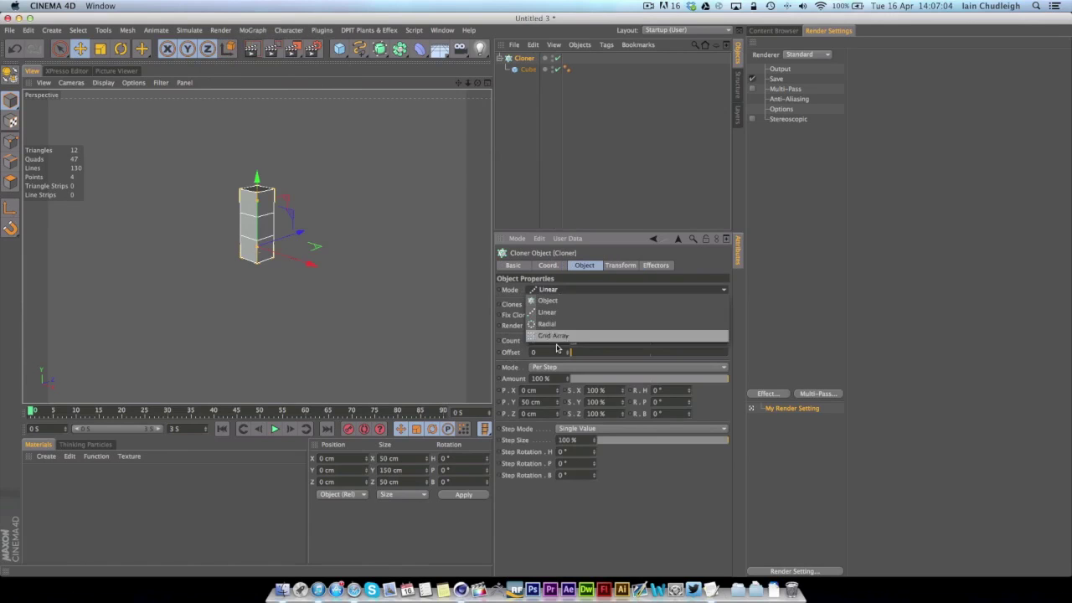
click(557, 338)
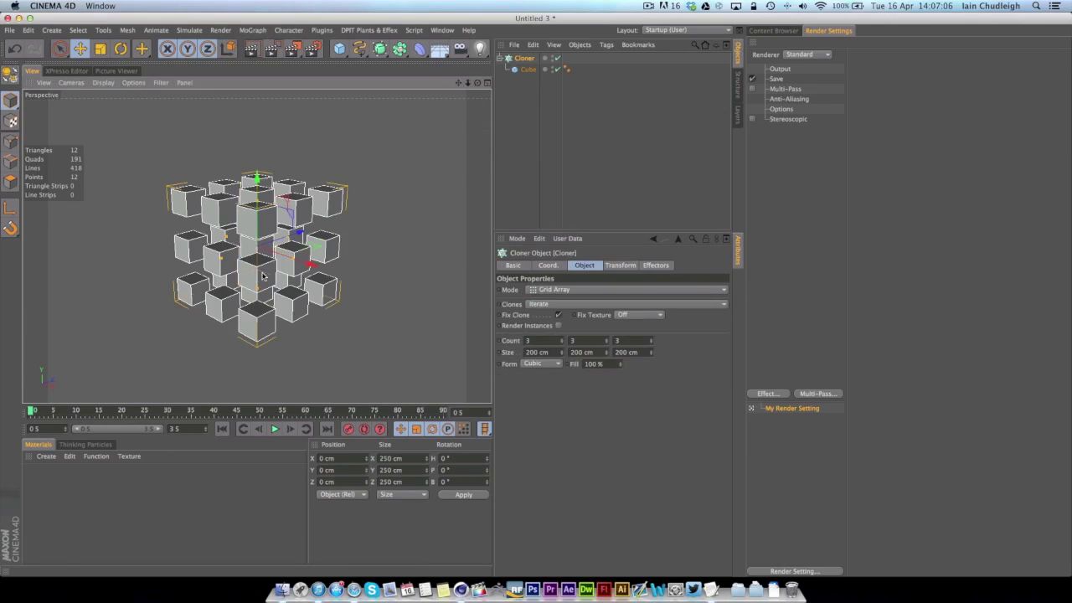
- Apply a Random effector to the cloner to scatter the cubes
mouse_move(321, 233)
alt+middle_down()
mouse_move(299, 243)
mouse_move(310, 241)
alt+middle_up()
click(252, 30)
mouse_move(268, 47)
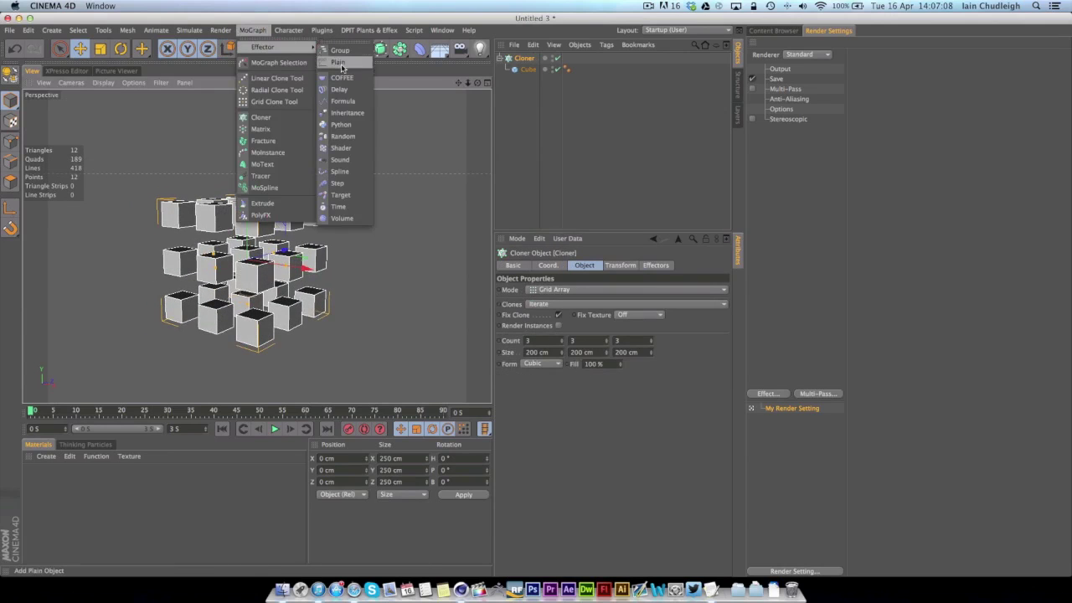
click(342, 136)
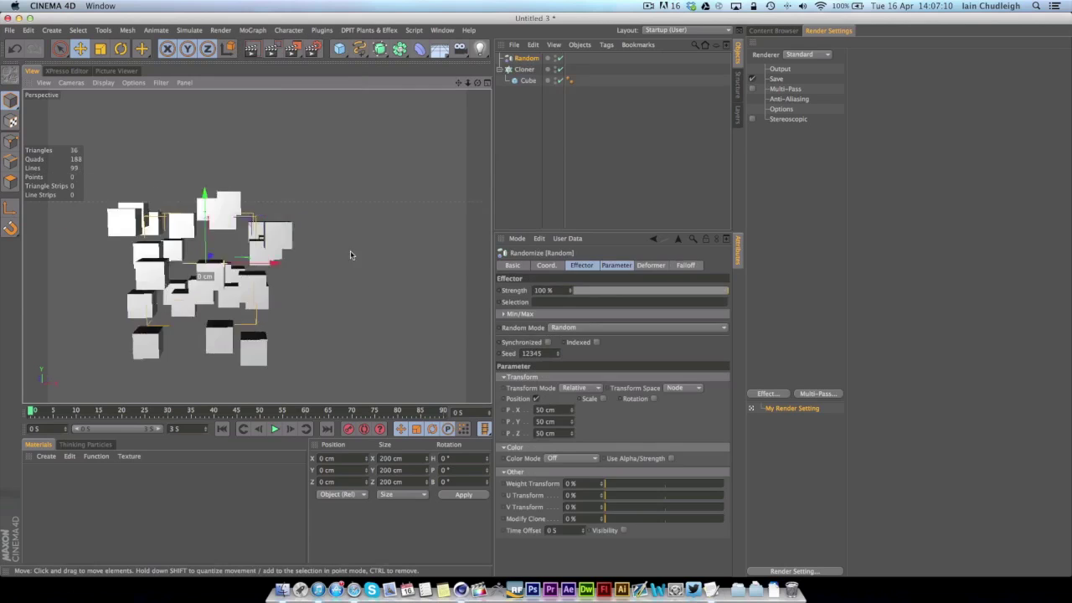
- Set the cloner's grid count to 5 in all three directions
click(525, 70)
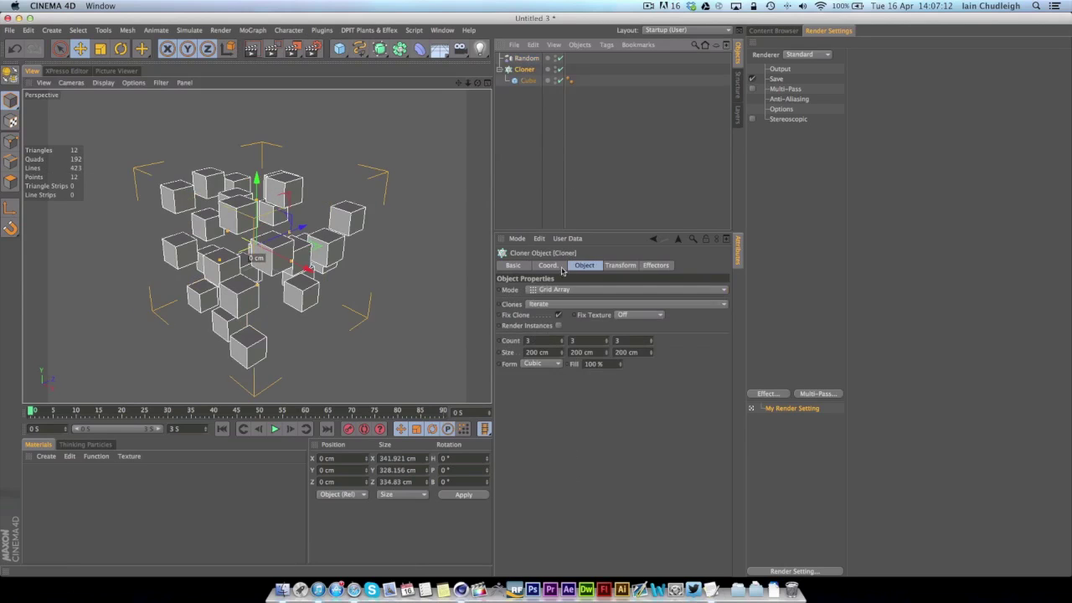
click(543, 341)
text(5)
key(Tab)
text(5)
key(Tab)
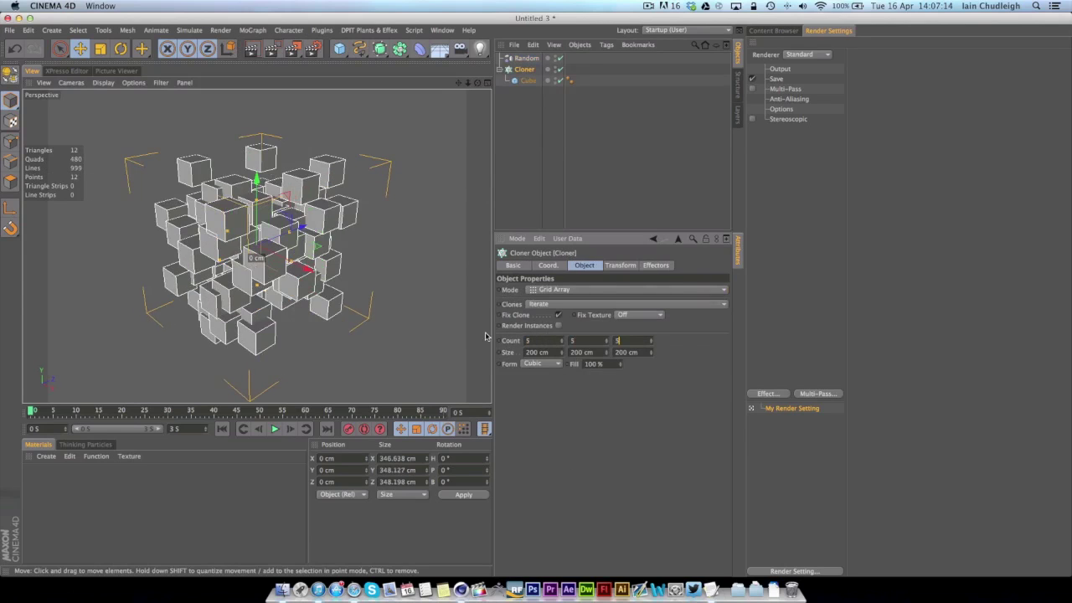
text(5)
key(Return)
- Set the cloner's grid size to 300 cm in all three directions
mouse_move(319, 269)
alt+mouse_down()
mouse_move(379, 233)
mouse_move(248, 238)
alt+mouse_up()
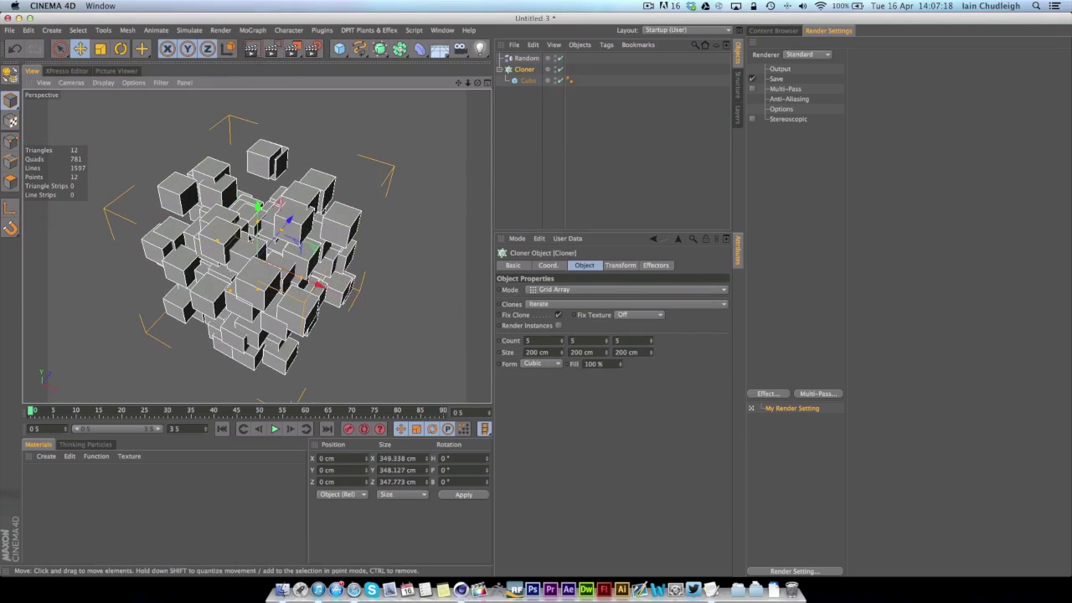
double_click(553, 353)
text(300)
key(Tab)
text(30)
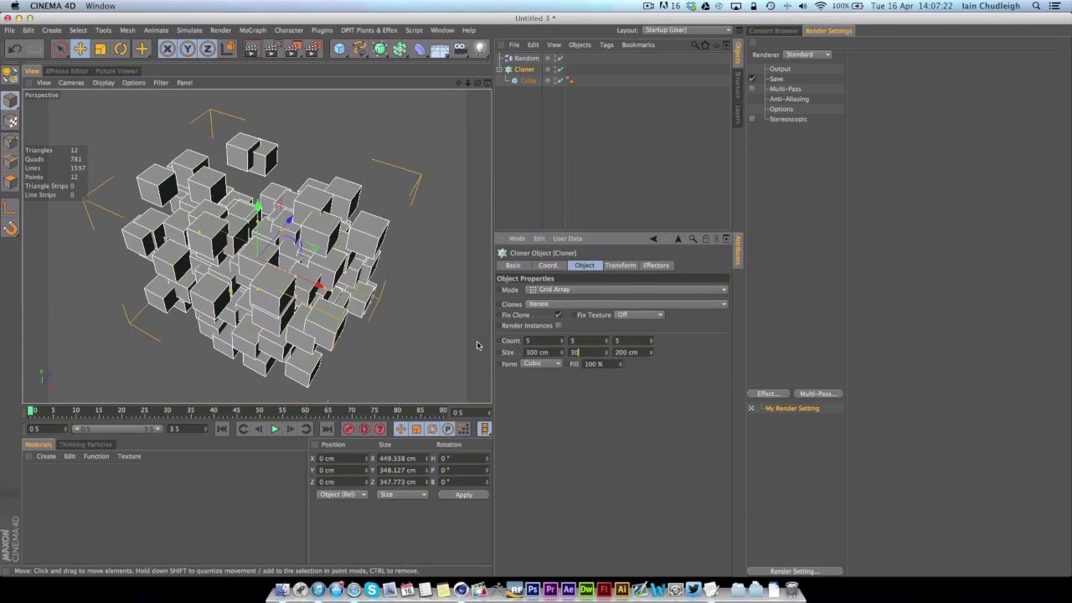
text(0)
key(Tab)
text(300)
key(Return)
- Orbit to an elevated view of the cubes, add a camera from it and clear the selection
mouse_move(248, 201)
alt+mouse_down()
mouse_move(278, 251)
mouse_move(305, 243)
alt+mouse_up()
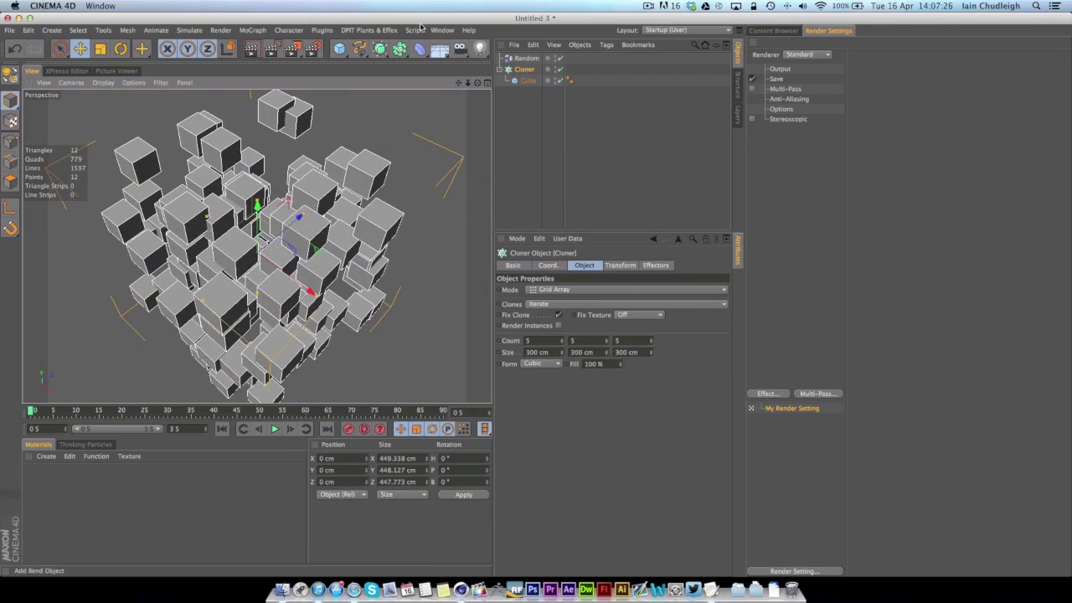
click(460, 49)
click(558, 131)
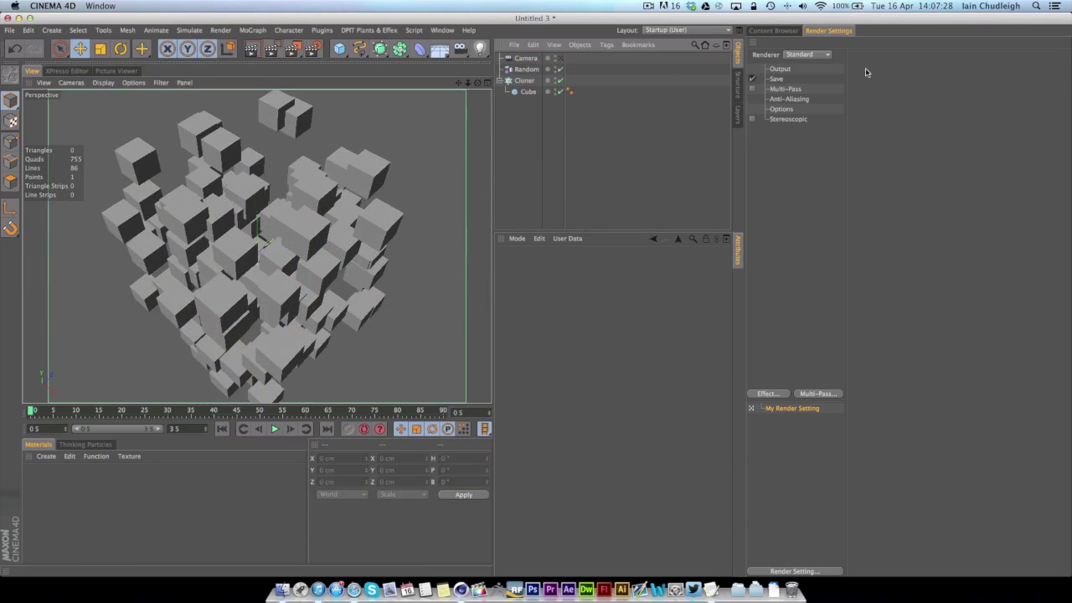
- Enable Multi-Pass for the test project and add a Depth pass
click(752, 88)
click(818, 394)
click(816, 490)
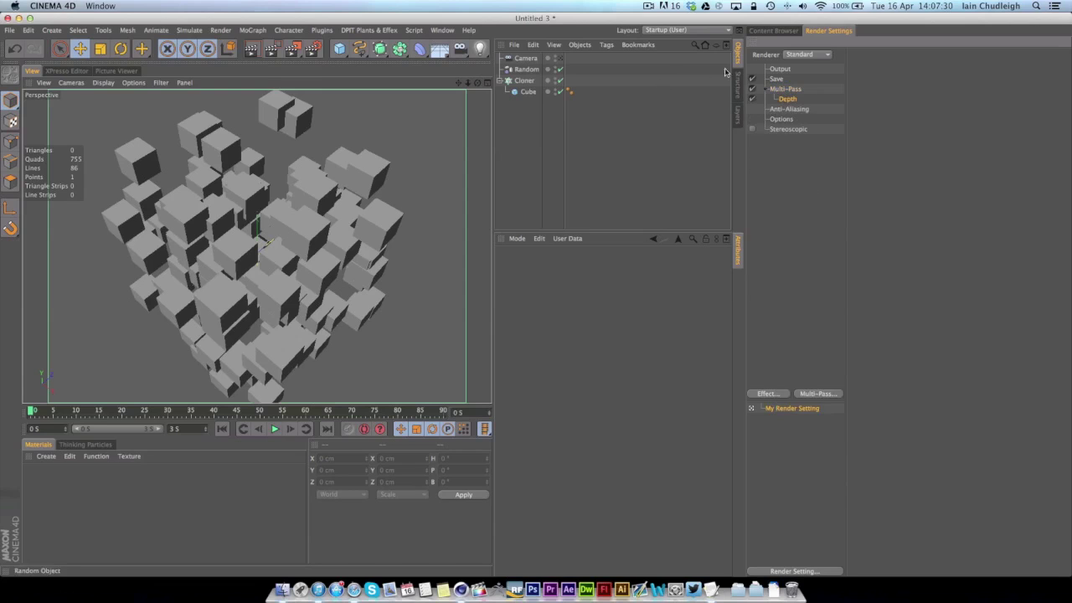
- Look through the new camera and render the frame to the Picture Viewer, comparing its Depth and Background layers
click(560, 58)
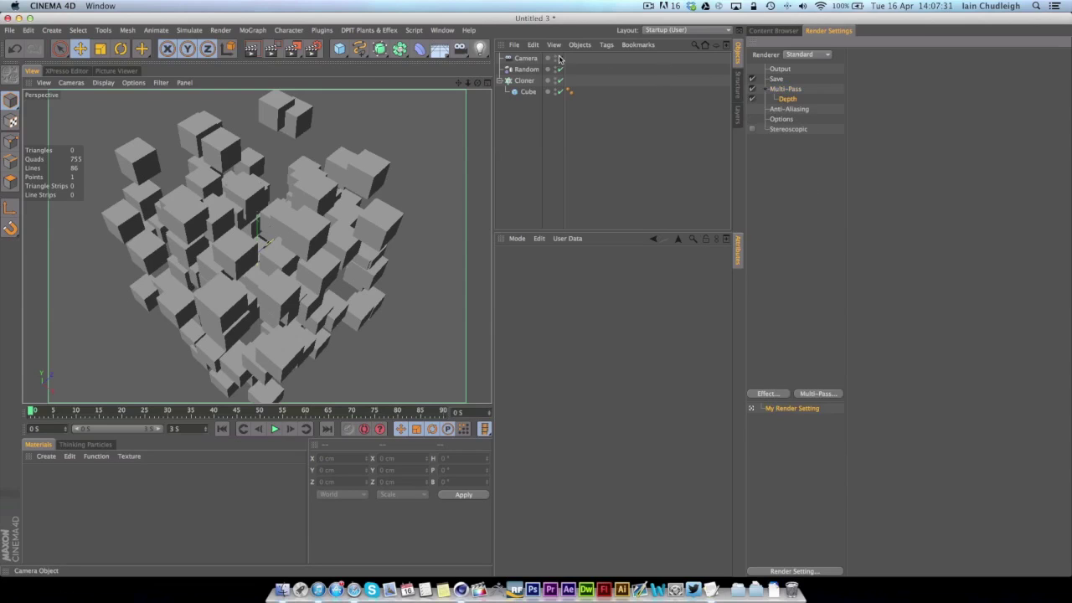
click(303, 48)
click(375, 266)
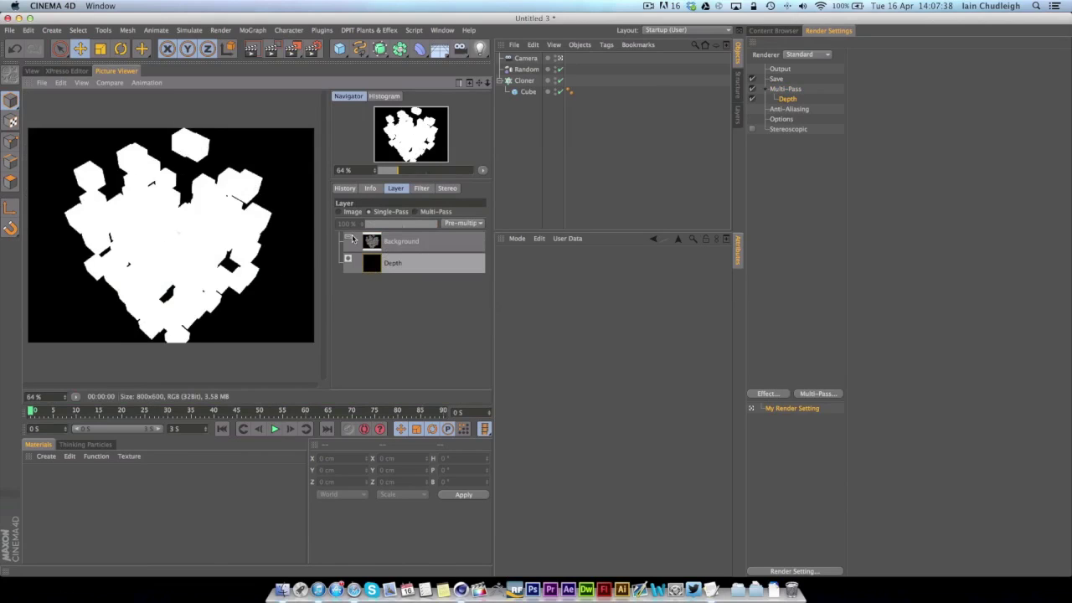
click(376, 243)
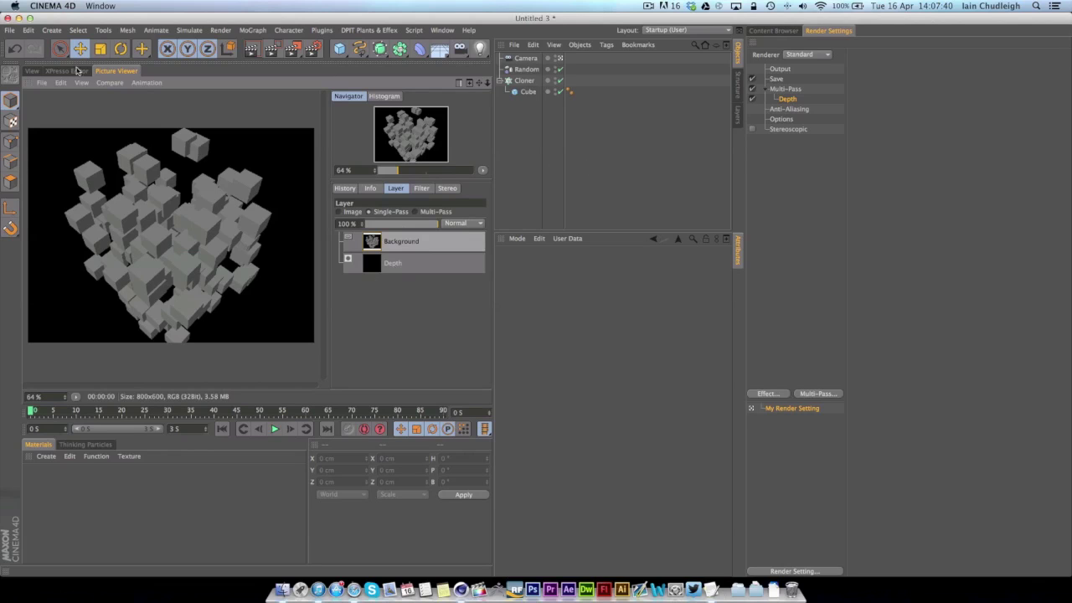
- Return to the perspective viewport and leave the camera view to examine the camera's focus range from outside
click(39, 82)
click(35, 73)
click(32, 71)
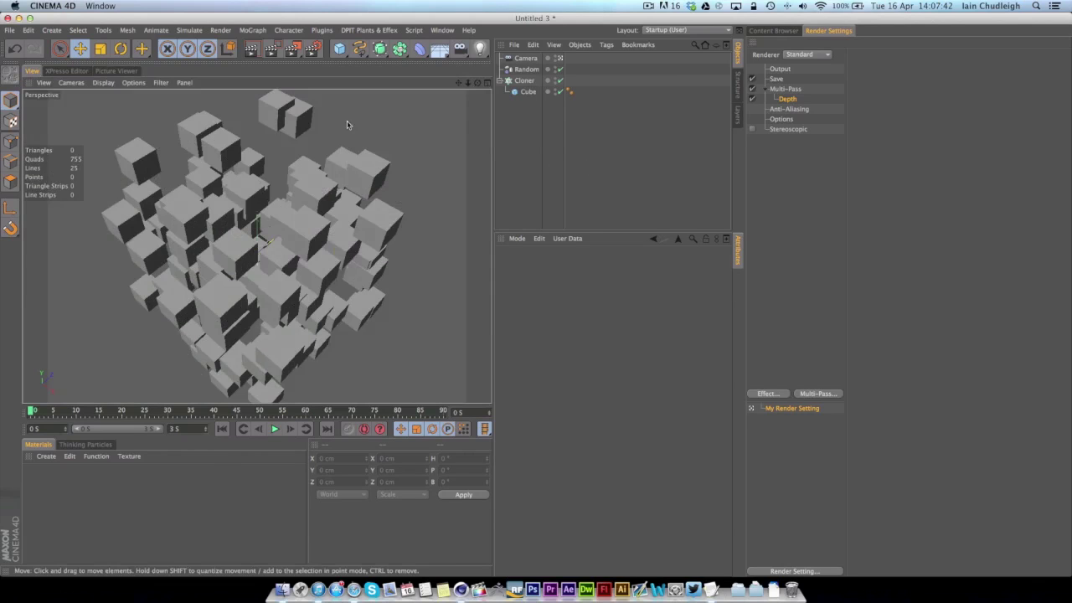
click(560, 59)
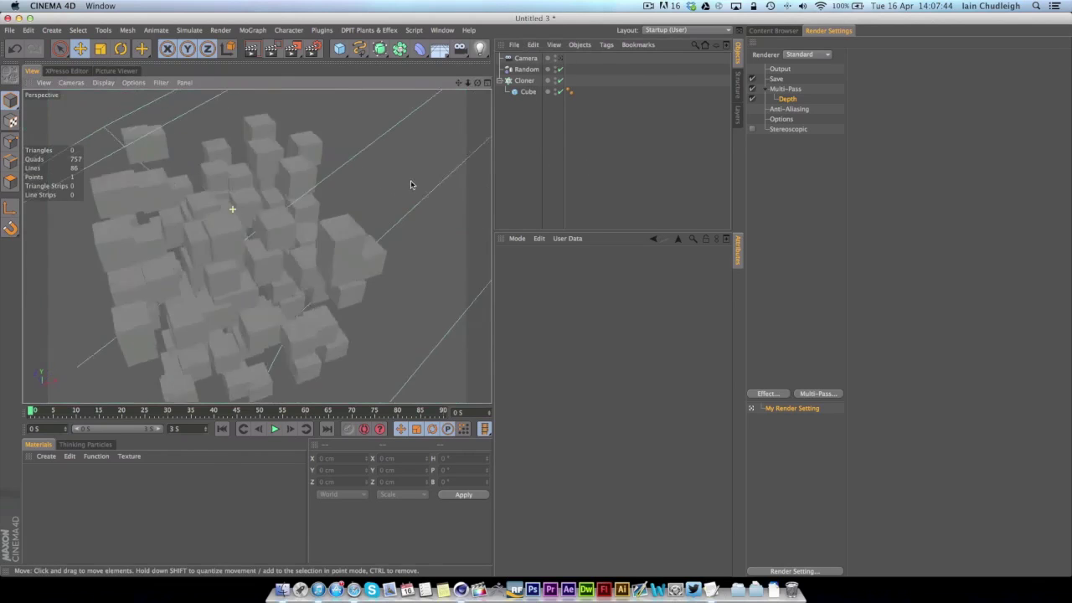
scroll(294, 240, down, 5)
scroll(293, 245, up, 5)
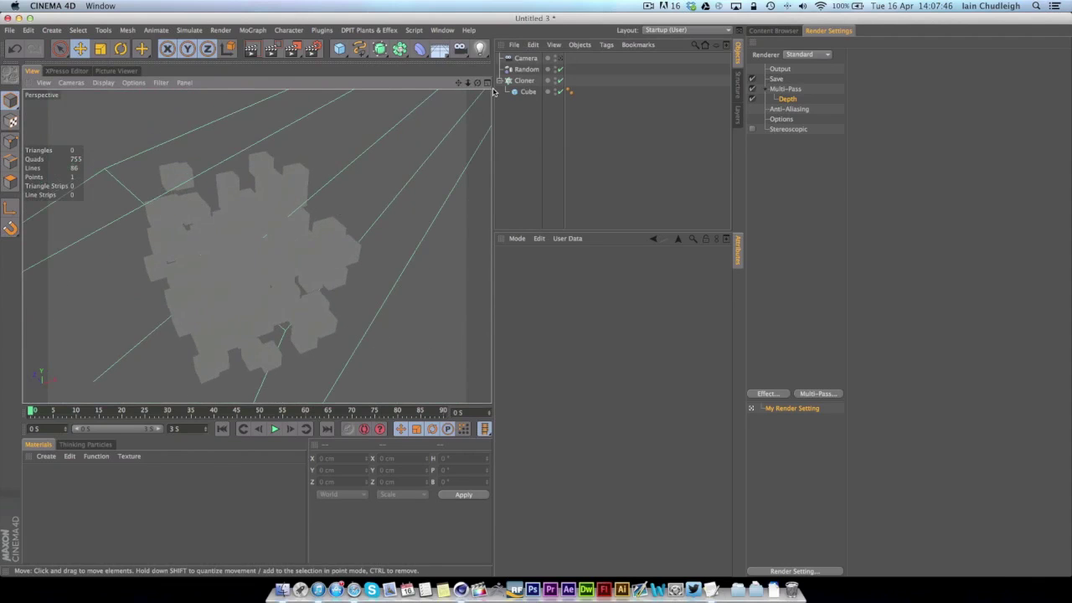
- Shorten the camera's focus distance to about 546 cm and look through the camera again
click(526, 58)
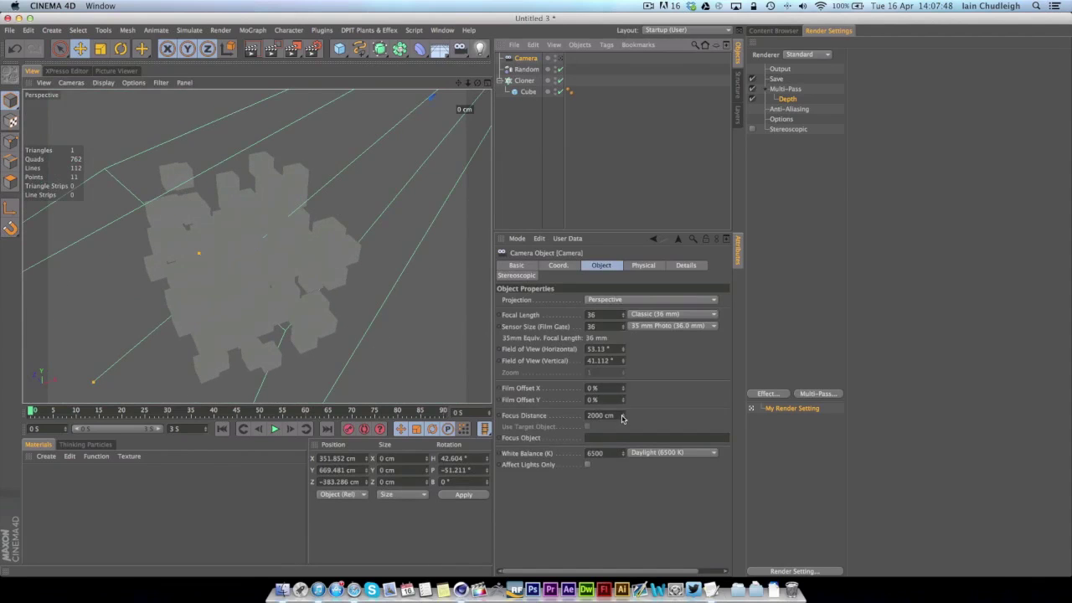
drag(623, 419, 351, 202)
drag(325, 157, 313, 165)
click(560, 58)
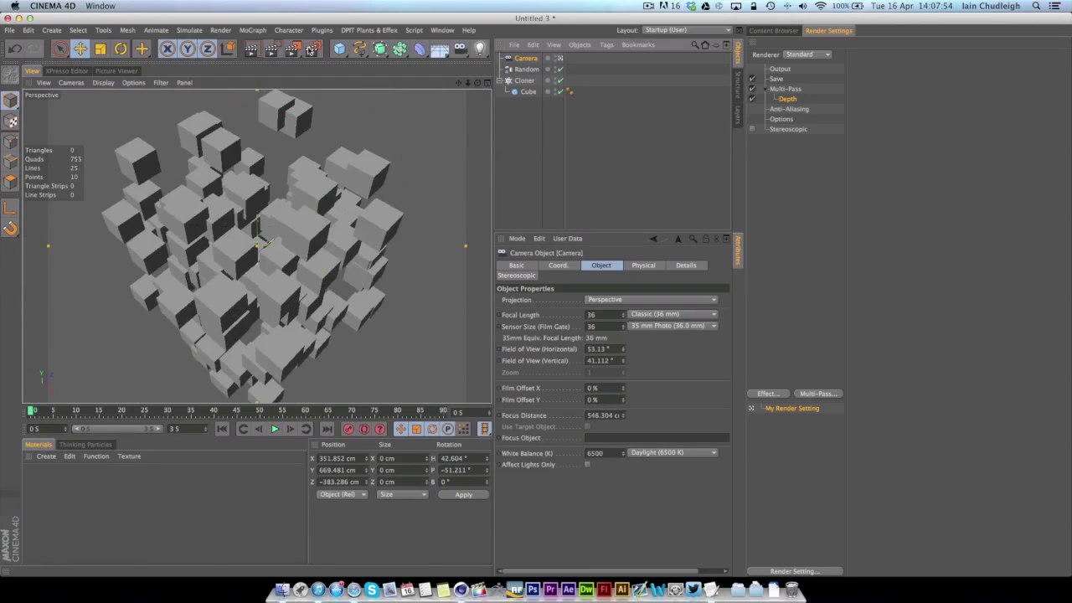
- Render the frame to the Picture Viewer and compare its Depth and Background layers with the shortened focus distance, returning to the perspective viewport
click(293, 49)
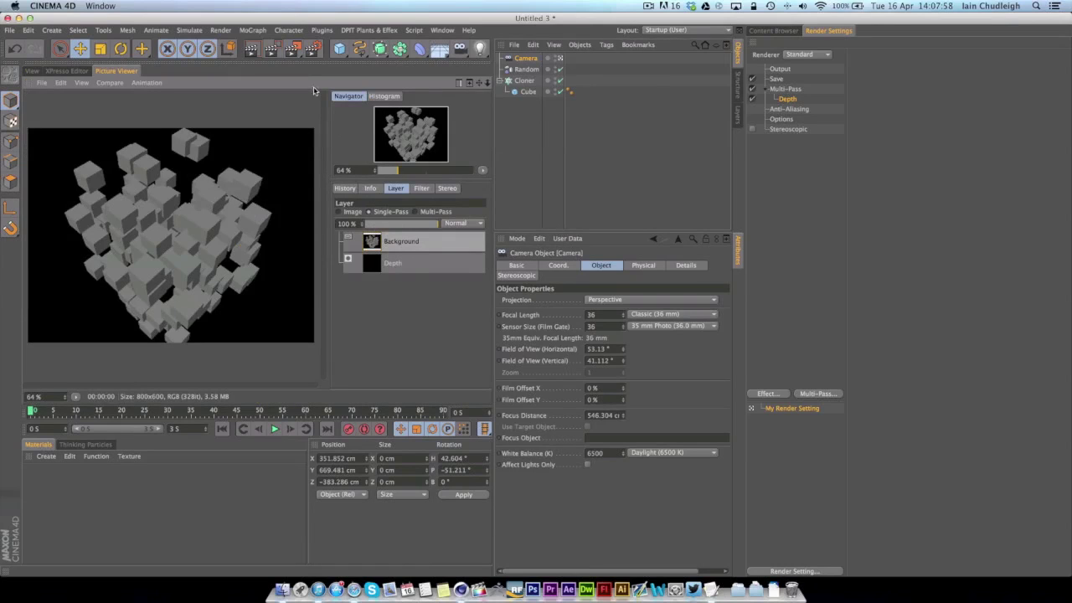
click(387, 265)
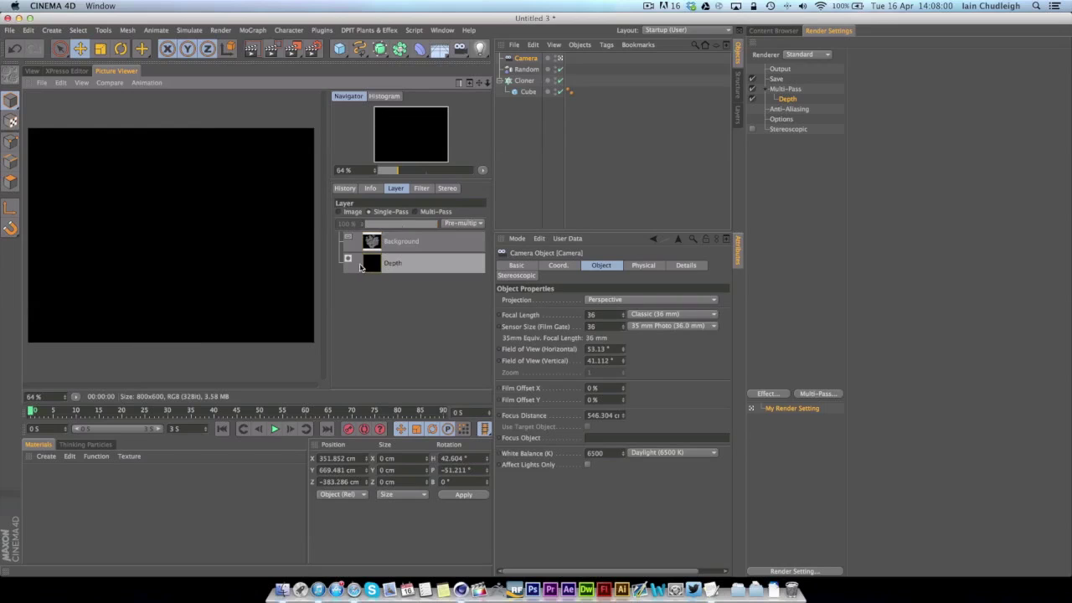
click(368, 242)
click(346, 254)
click(34, 71)
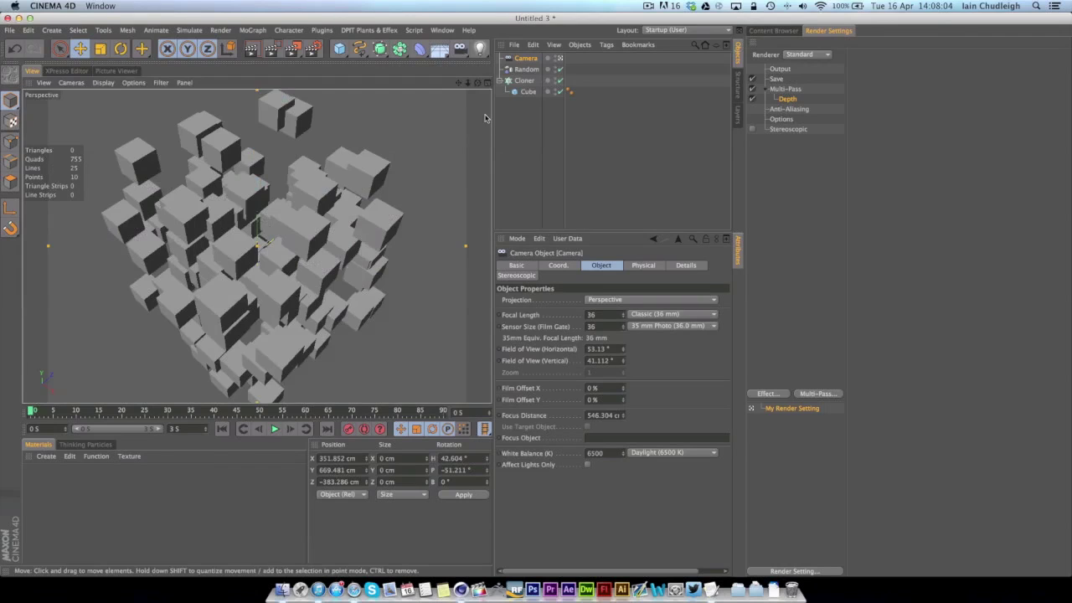
- Leave the camera view and enable the camera's DOF Map Rear Blur, with its end at 643.65 cm beyond the cubes
click(559, 57)
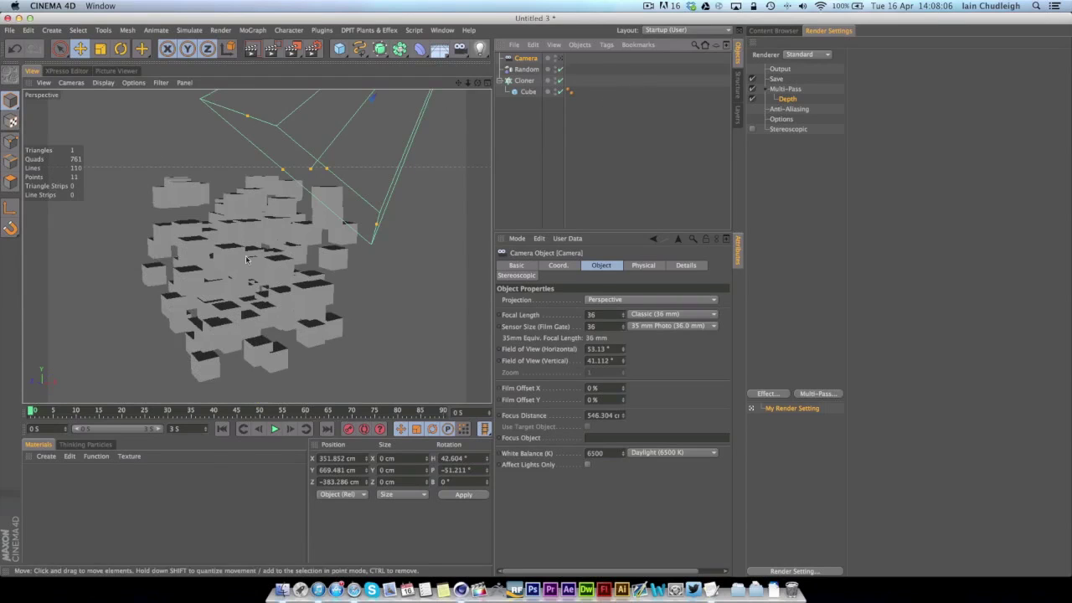
click(645, 266)
click(685, 266)
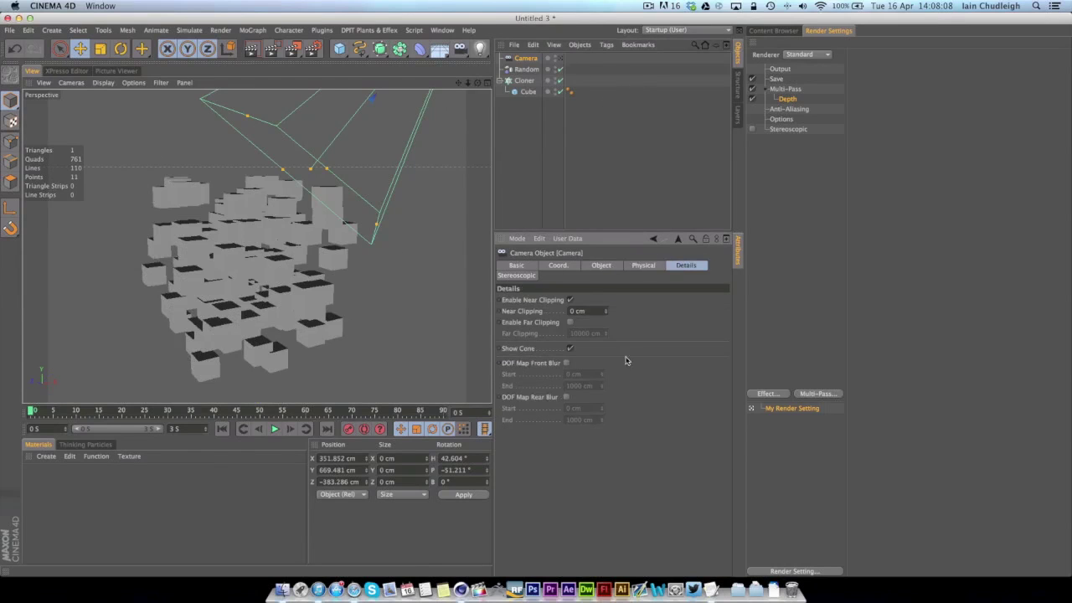
click(566, 398)
alt+drag(276, 268, 191, 287)
scroll(213, 270, down, 3)
key(super+z)
key(super+shift+z)
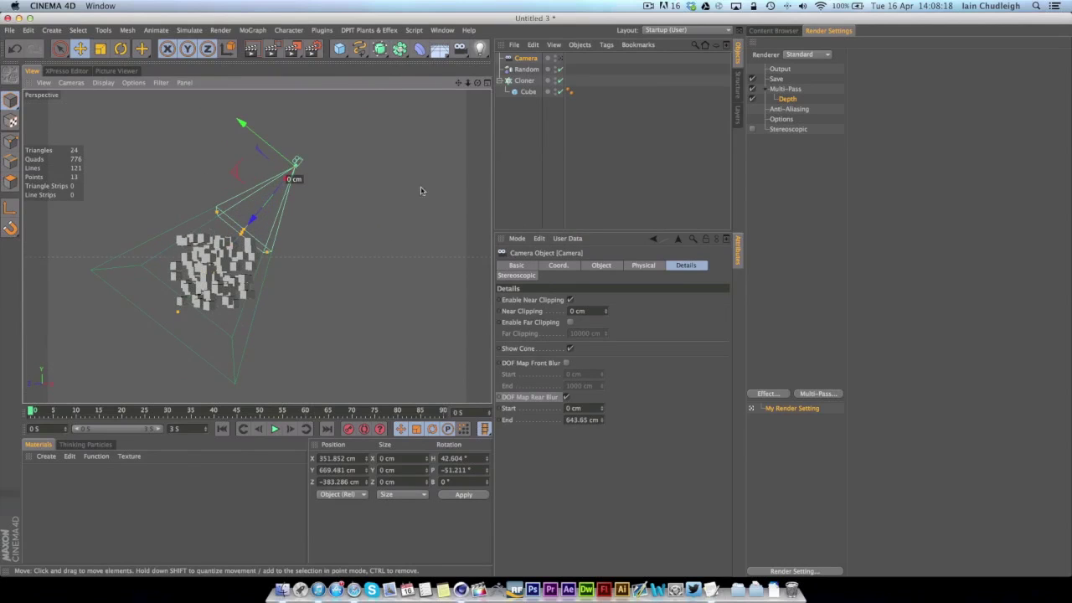
- Look through the camera, render the frame to the Picture Viewer again, and inspect the Depth layer's gradient with rear blur enabled
click(561, 59)
click(292, 48)
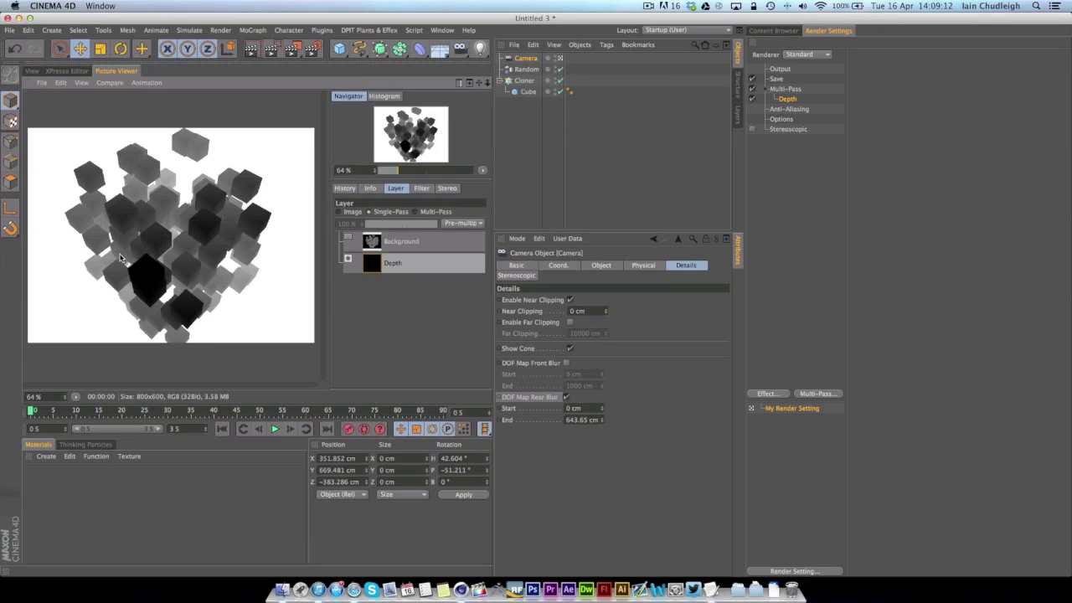
scroll(171, 216, up, 3)
scroll(170, 216, down, 3)
click(31, 71)
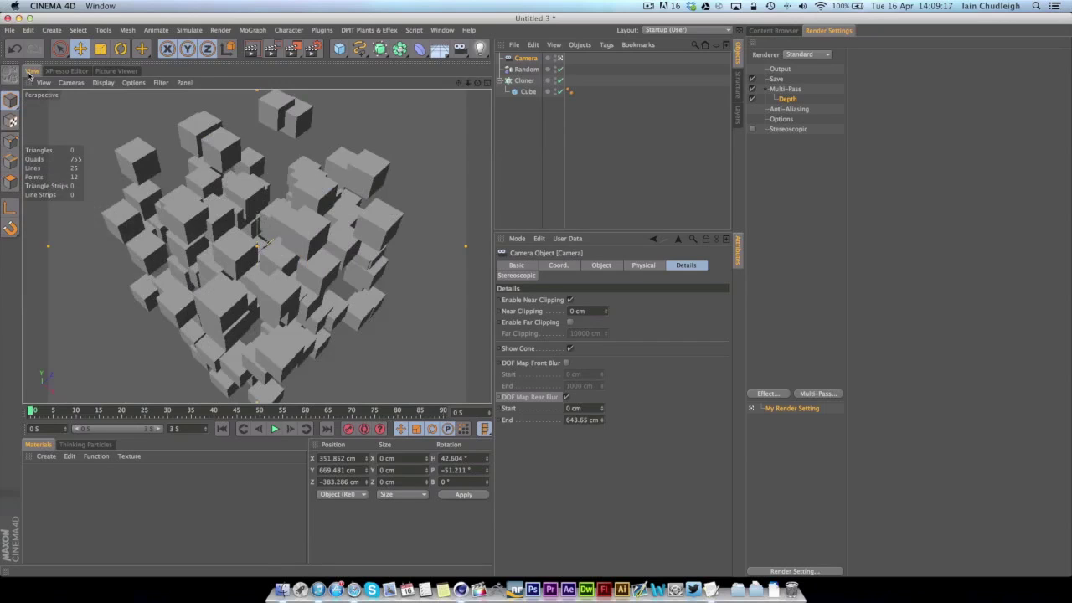
- Look over the available multi-pass channels, and close the cube test project without saving it
right_click(785, 89)
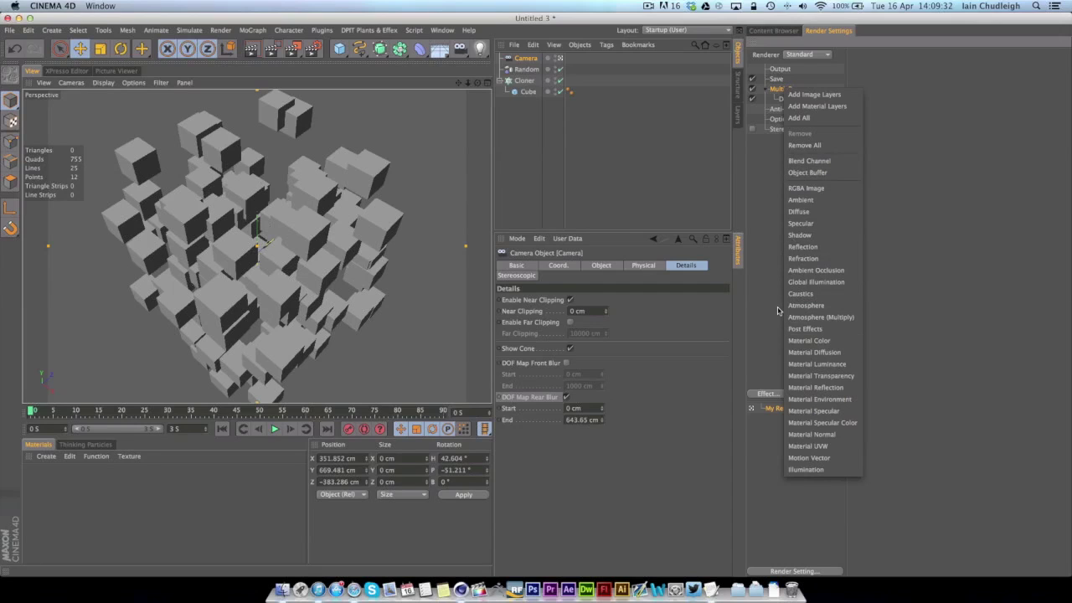
click(770, 212)
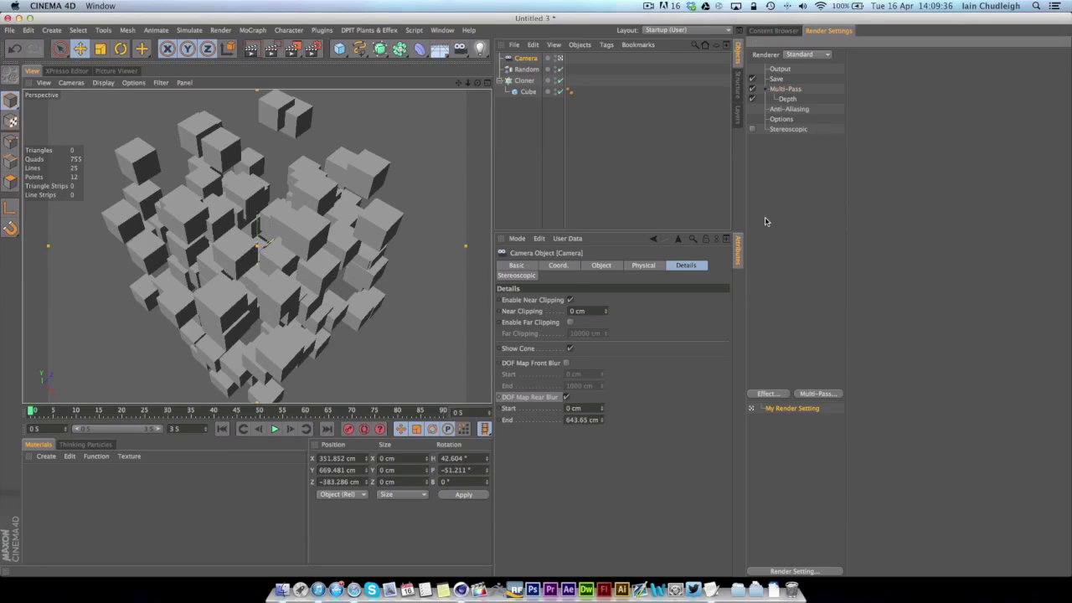
key(super+F4)
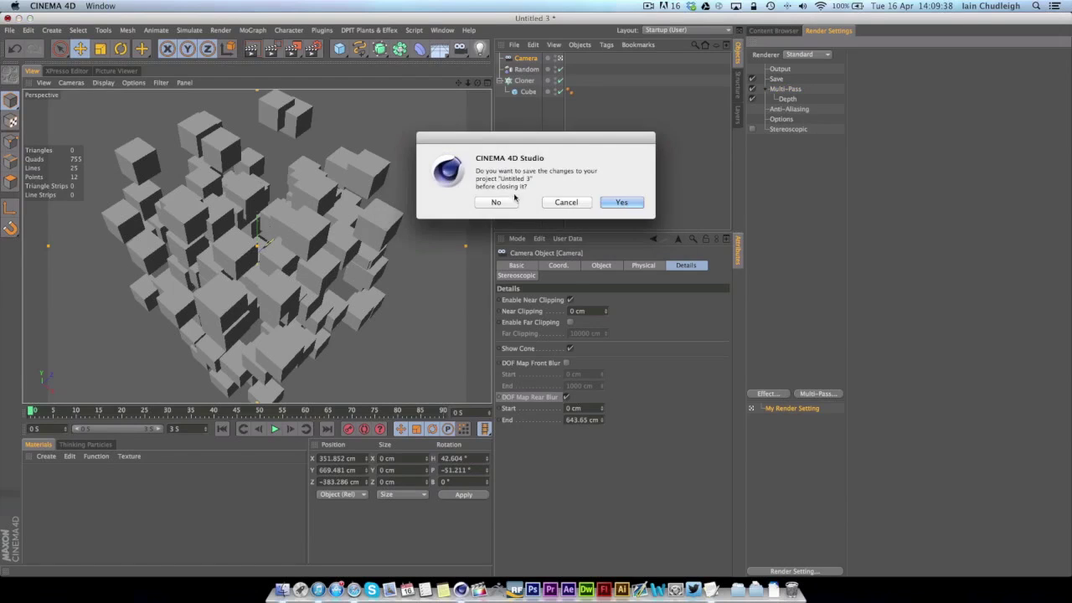
click(517, 202)
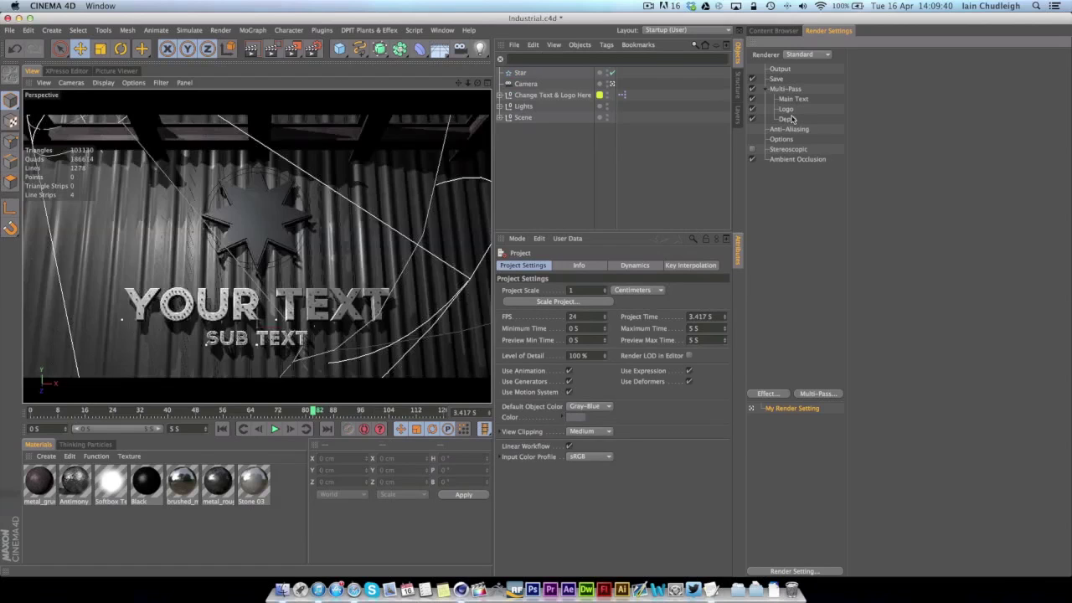
- Check the Logo pass's group ID and the general render options of the Industrial project
click(788, 109)
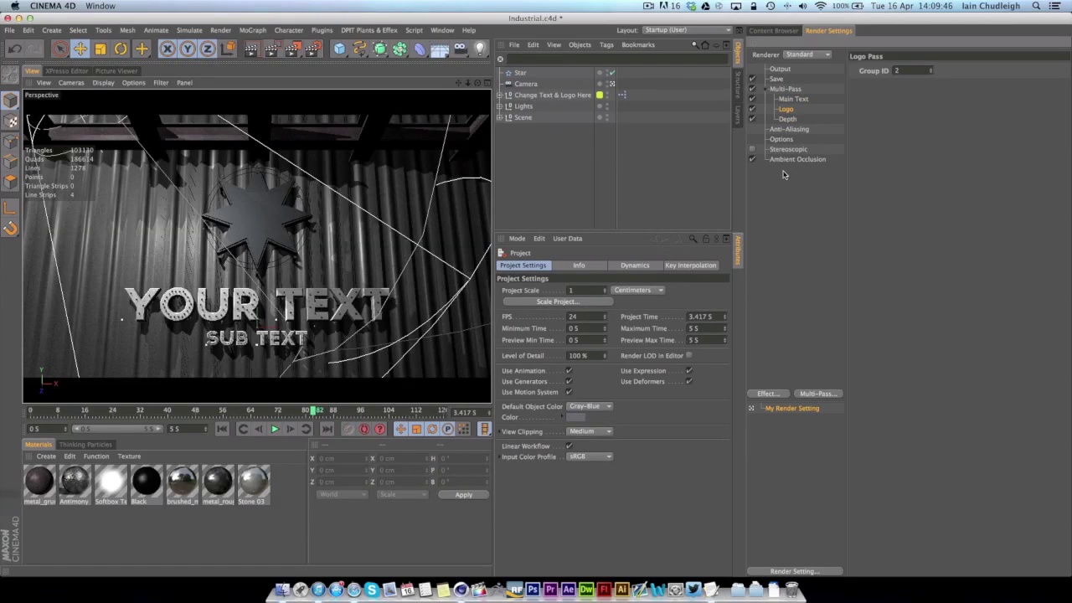
click(800, 178)
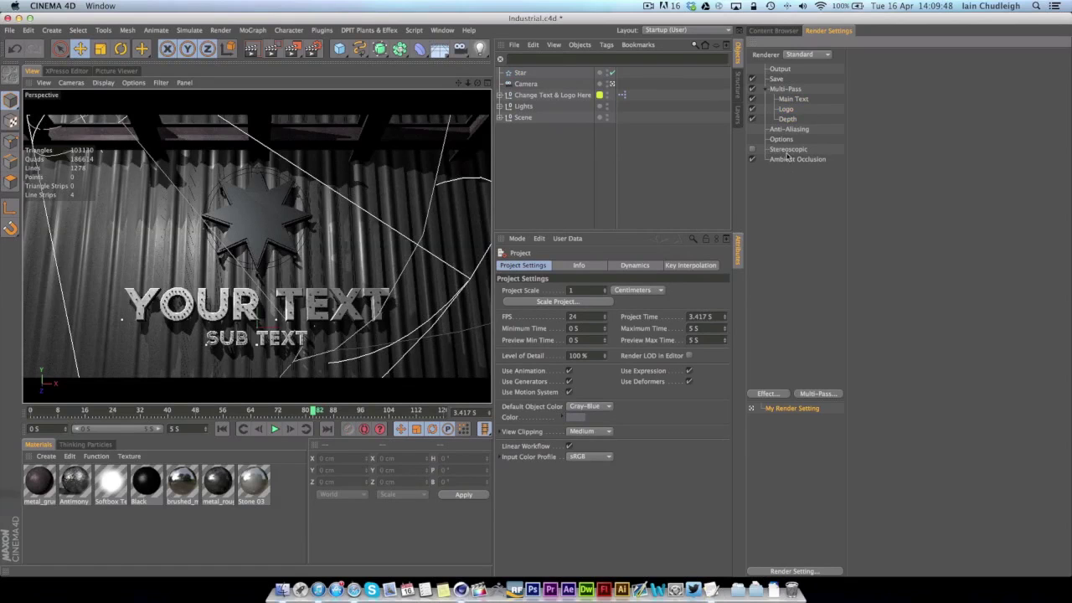
click(787, 139)
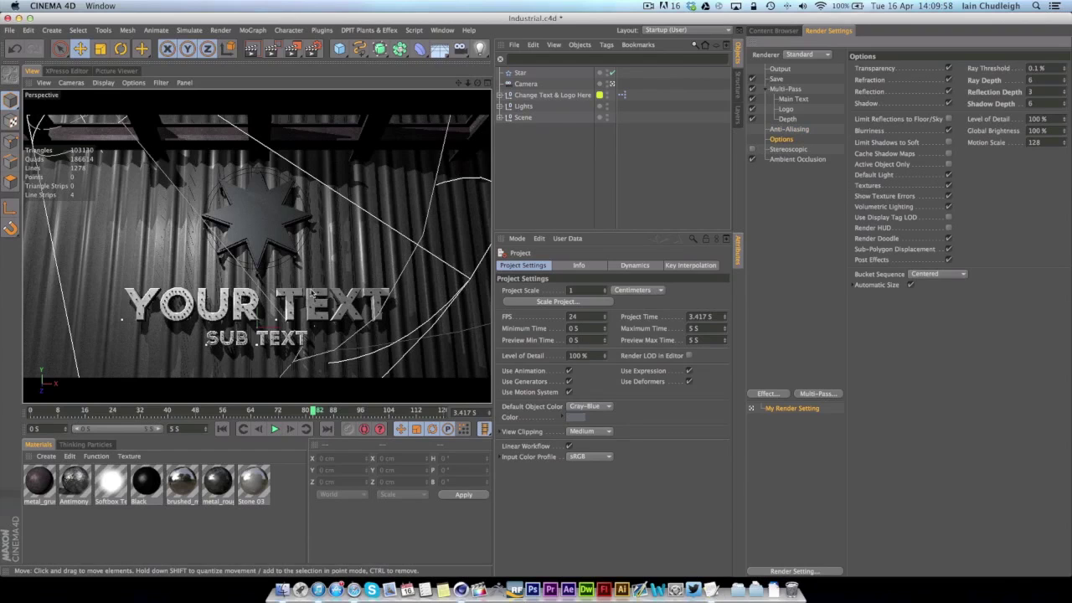
- Move the Industrial animation to 2.292 s and render the active view
drag(316, 412, 222, 410)
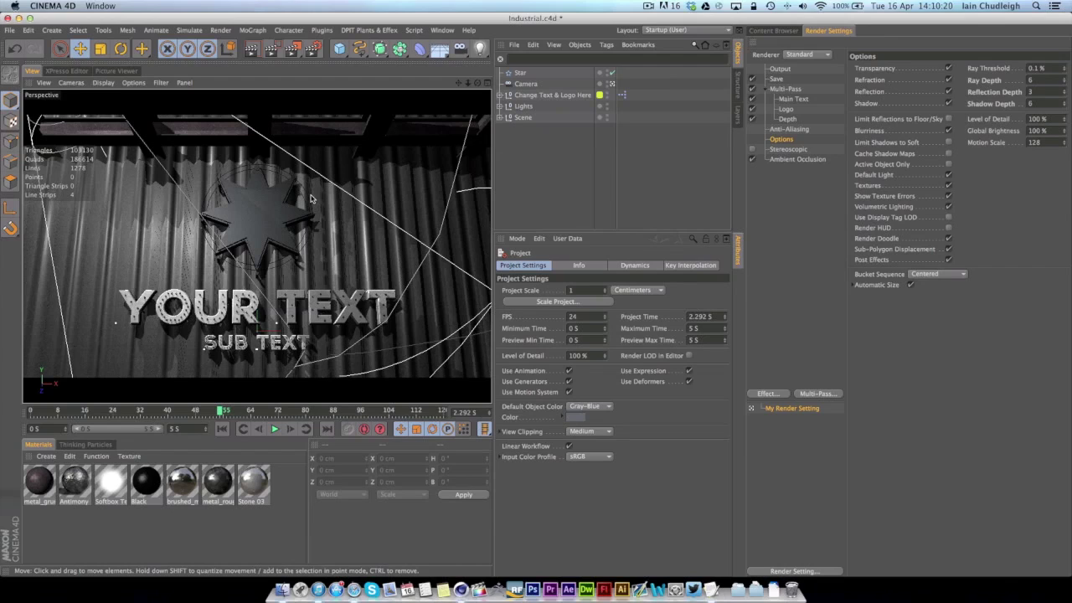
click(252, 50)
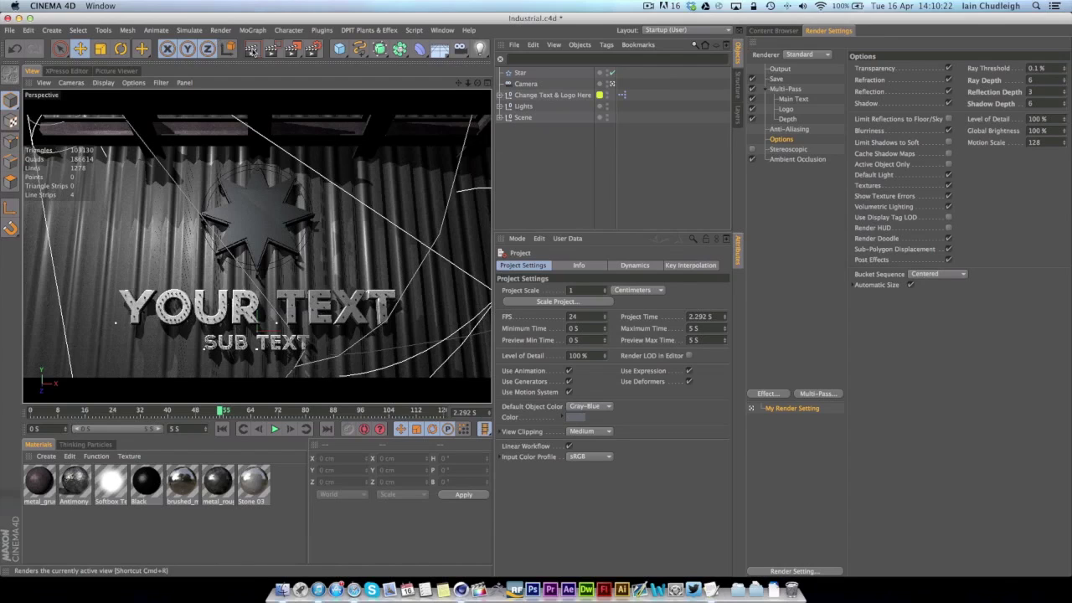